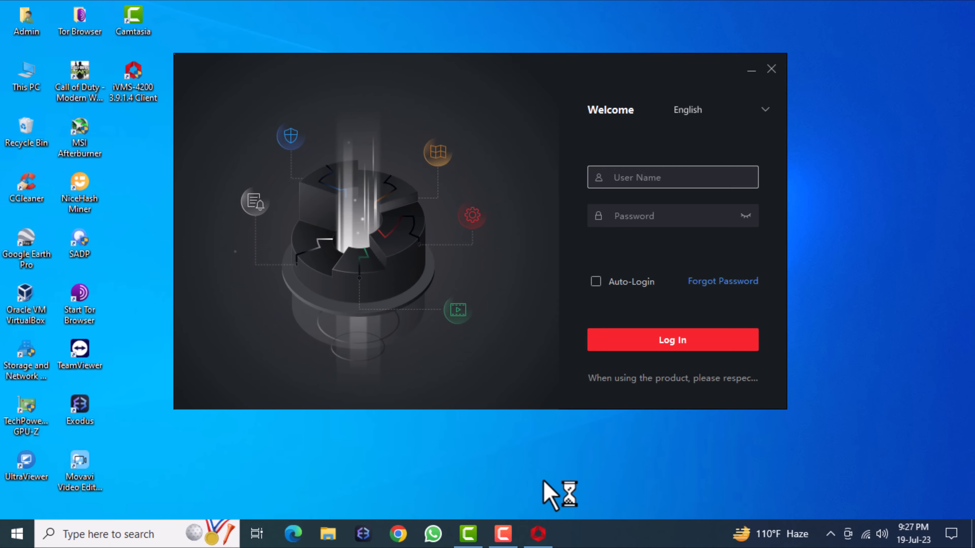
# - Sign in to iVMS-4200 with the administrator user name and account password
pyautogui.click(654, 181)
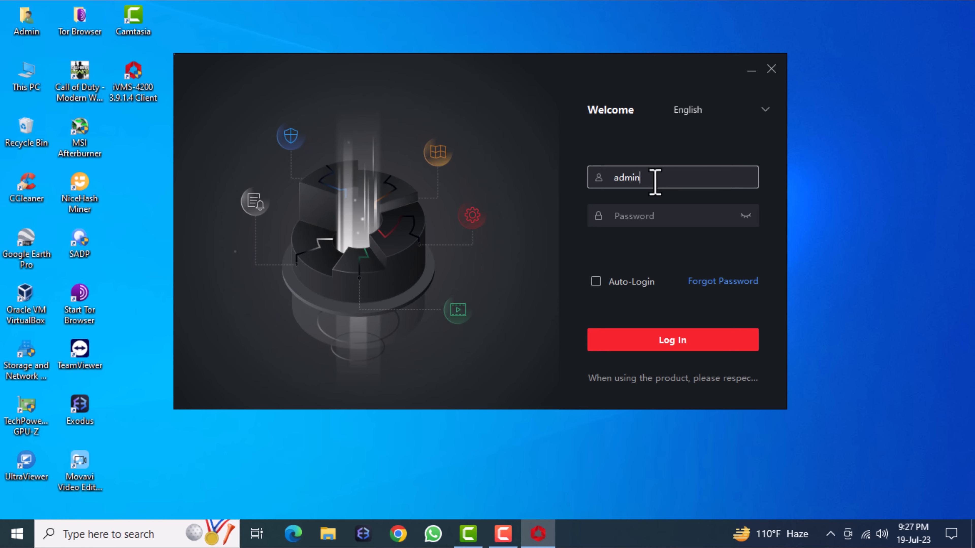
pyautogui.press('Tab')
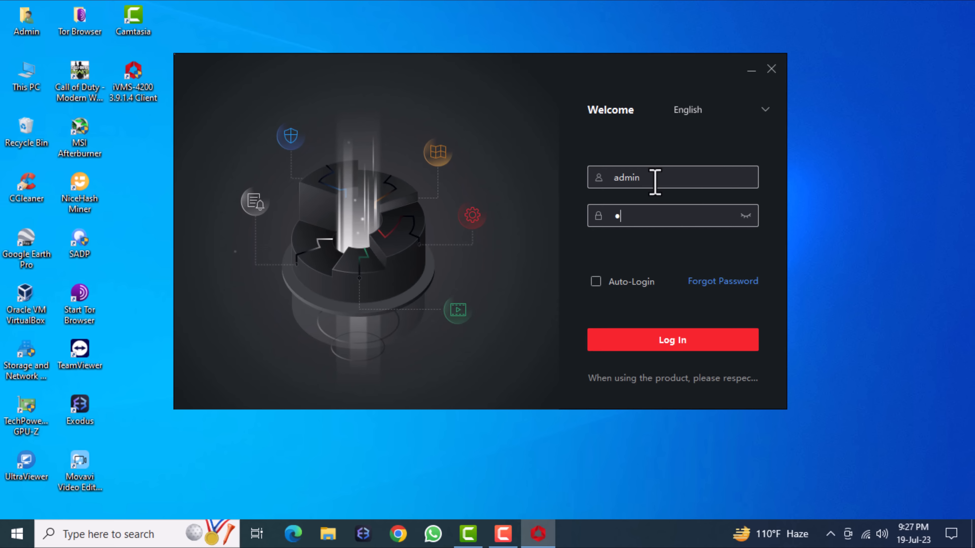
pyautogui.write('admin')
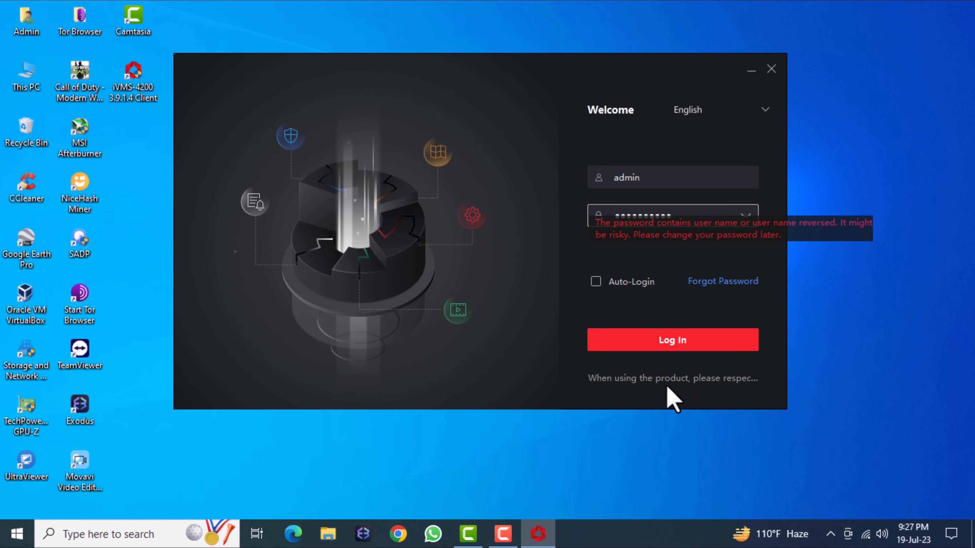
pyautogui.click(681, 343)
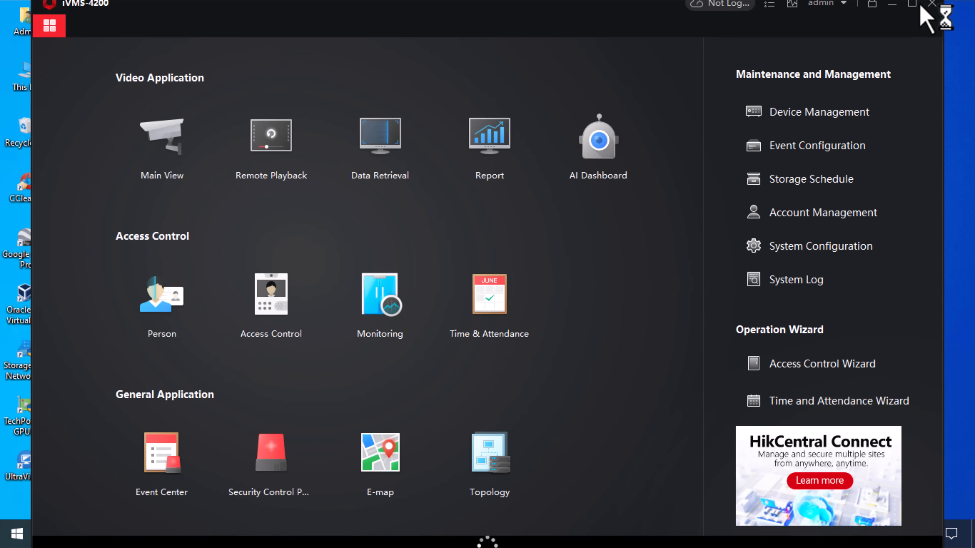
# - Maximize the client and select the online camera at 192.168.1.64 in Device Management for adding
pyautogui.click(912, 5)
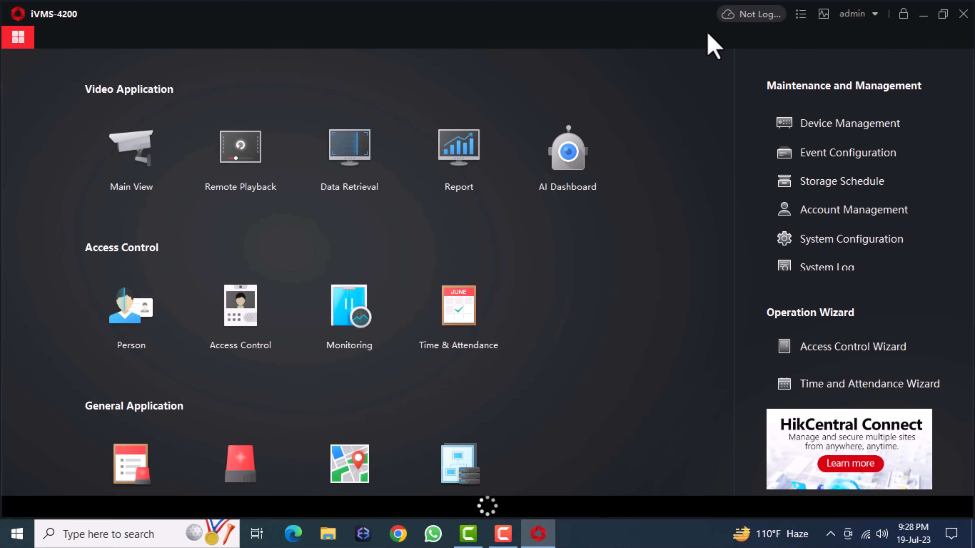
pyautogui.click(837, 125)
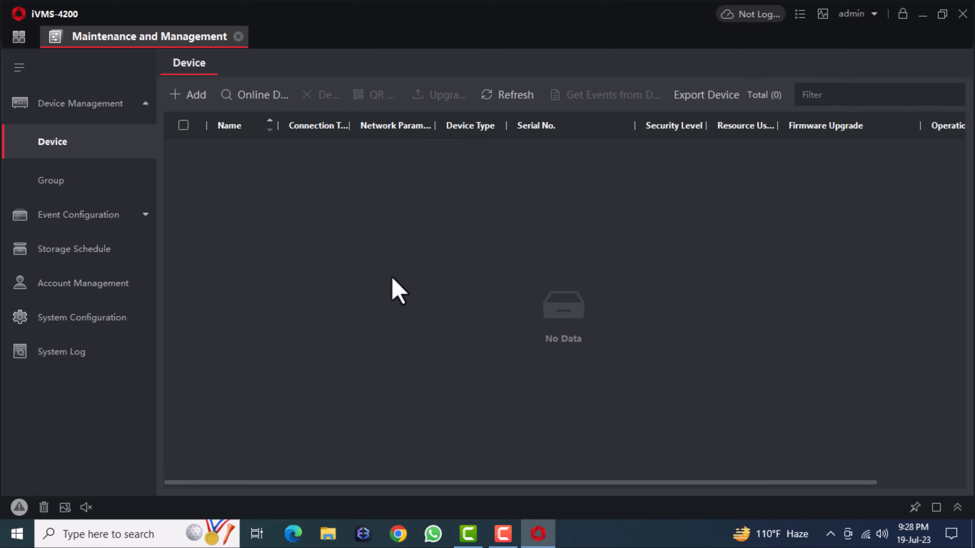
pyautogui.click(268, 96)
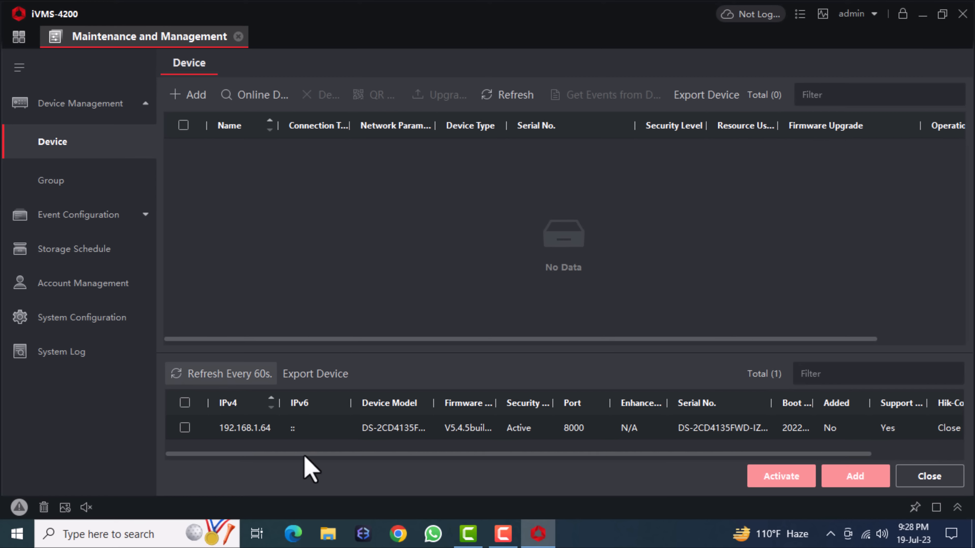
pyautogui.click(185, 427)
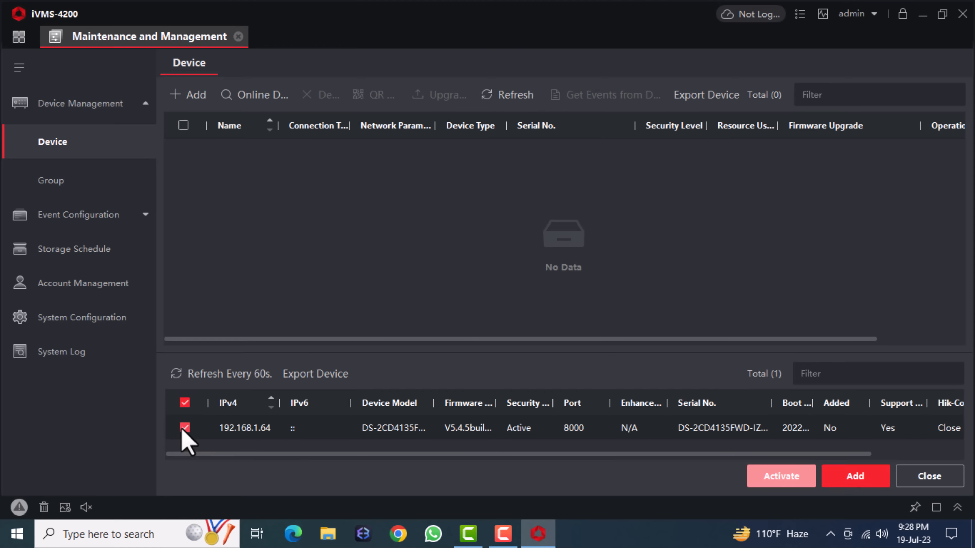
pyautogui.click(855, 476)
# - Add the camera as device Testing with its login credentials and time synchronization enabled
pyautogui.click(567, 112)
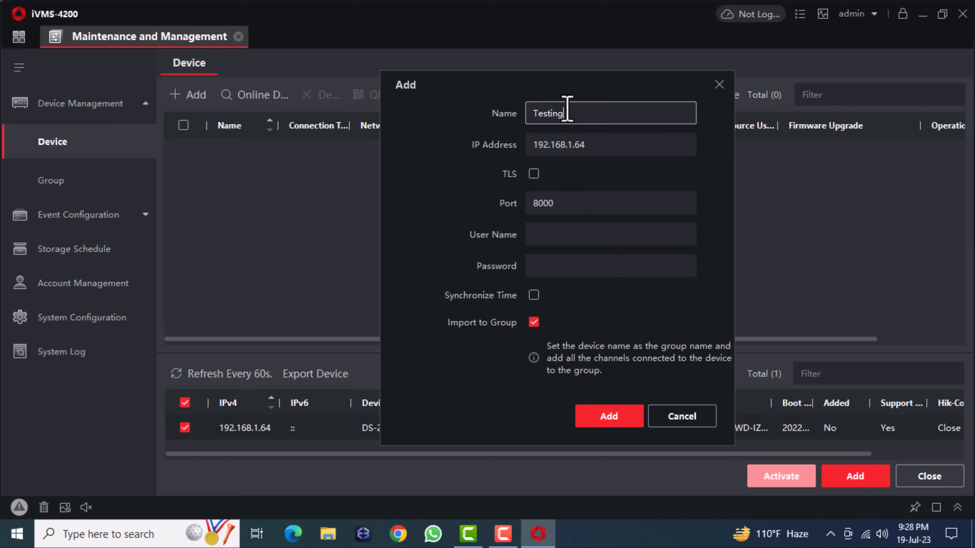
pyautogui.click(559, 234)
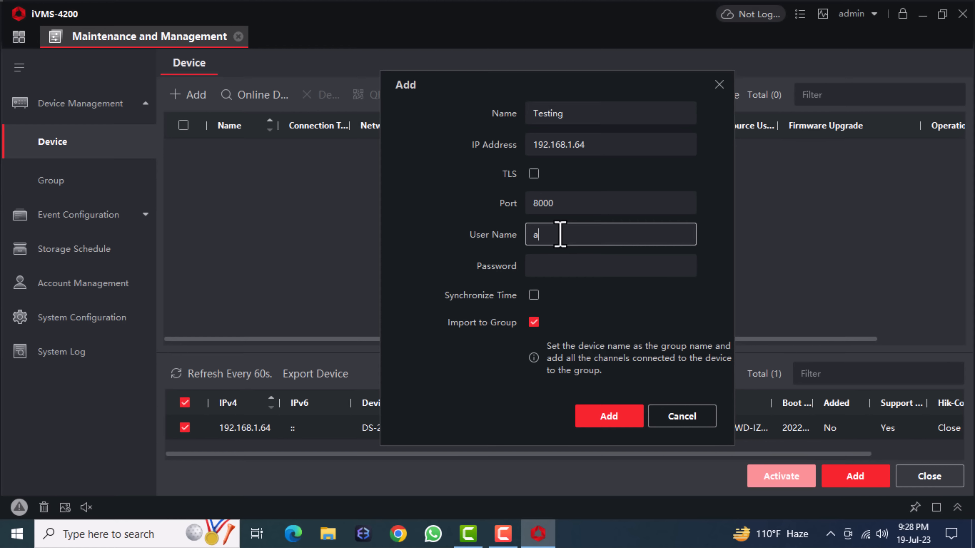
pyautogui.press('Tab')
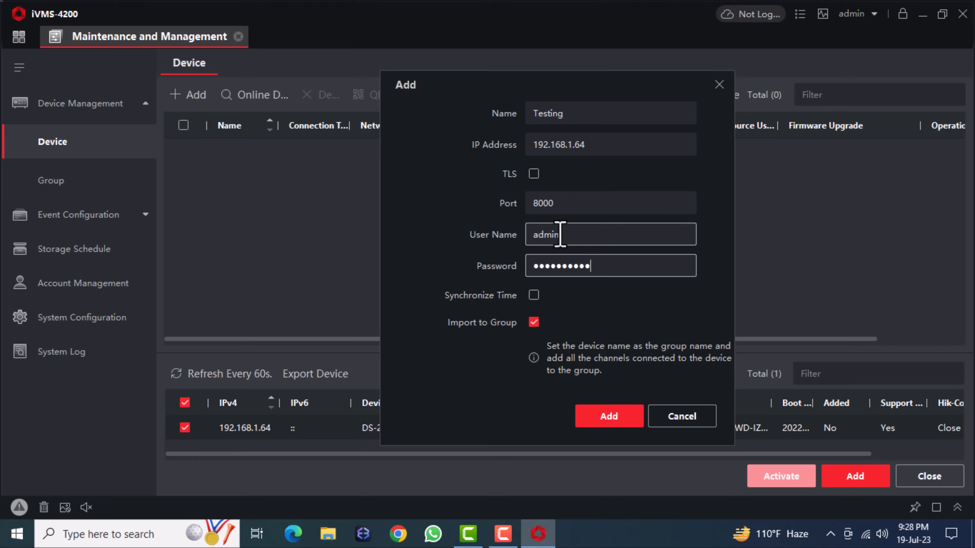
pyautogui.click(533, 295)
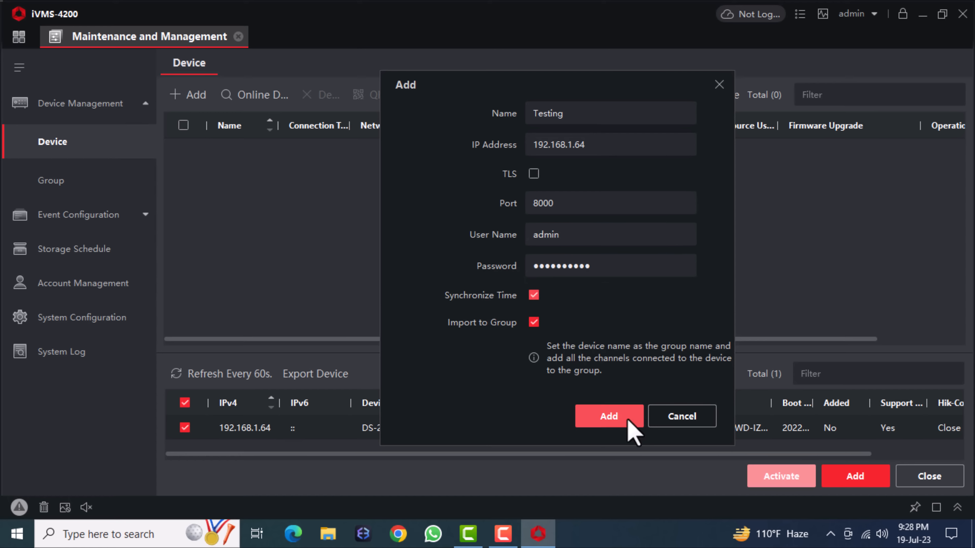
pyautogui.click(609, 417)
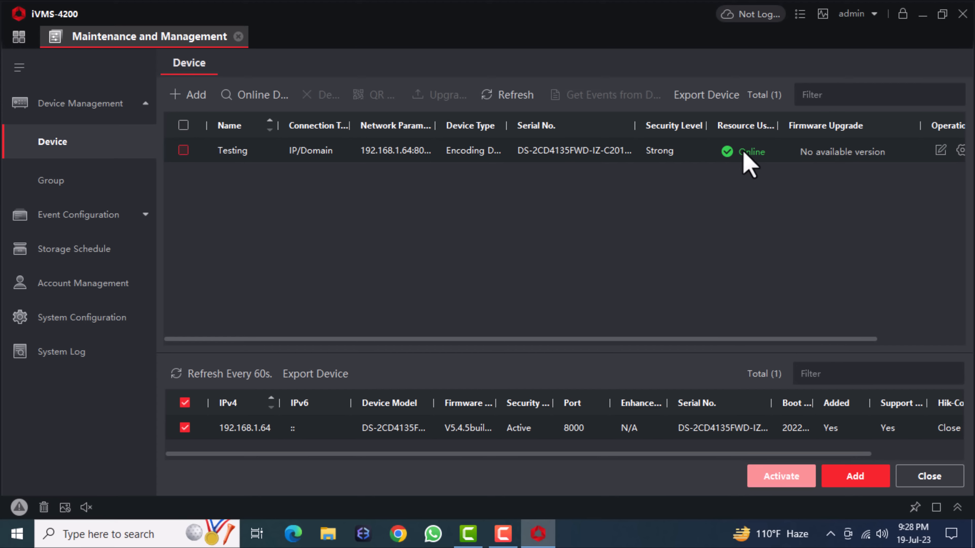
# - Check the new Testing group, then go back home and open the Main View
pyautogui.click(79, 176)
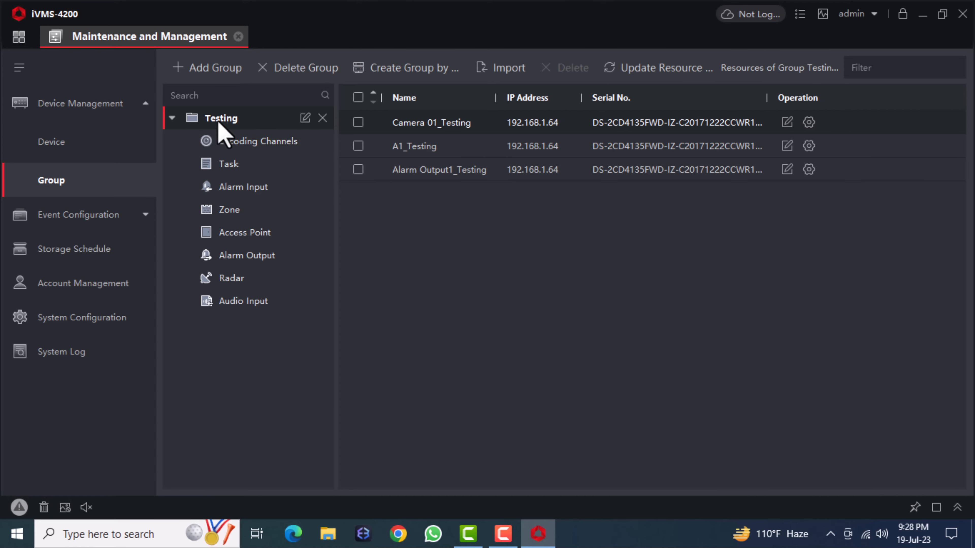
pyautogui.click(238, 36)
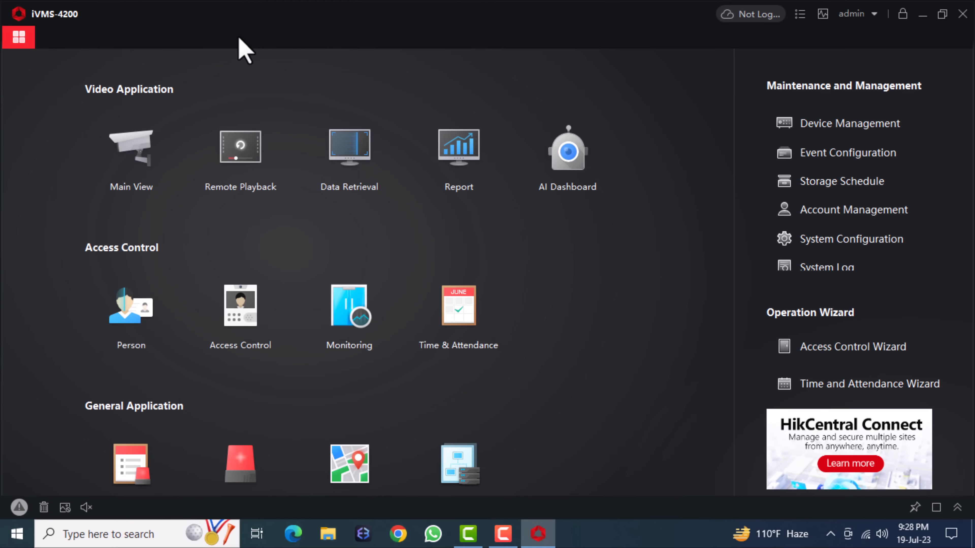
pyautogui.click(147, 156)
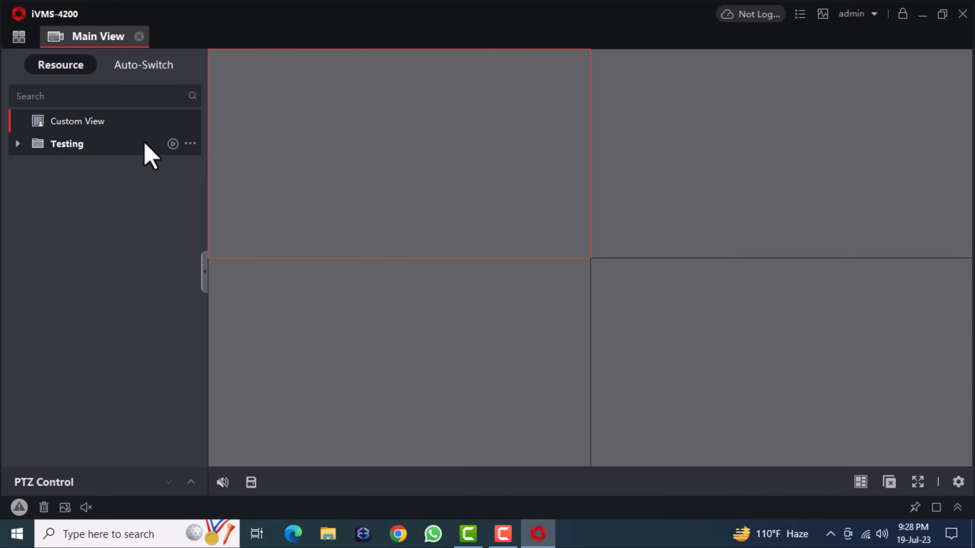
pyautogui.click(18, 145)
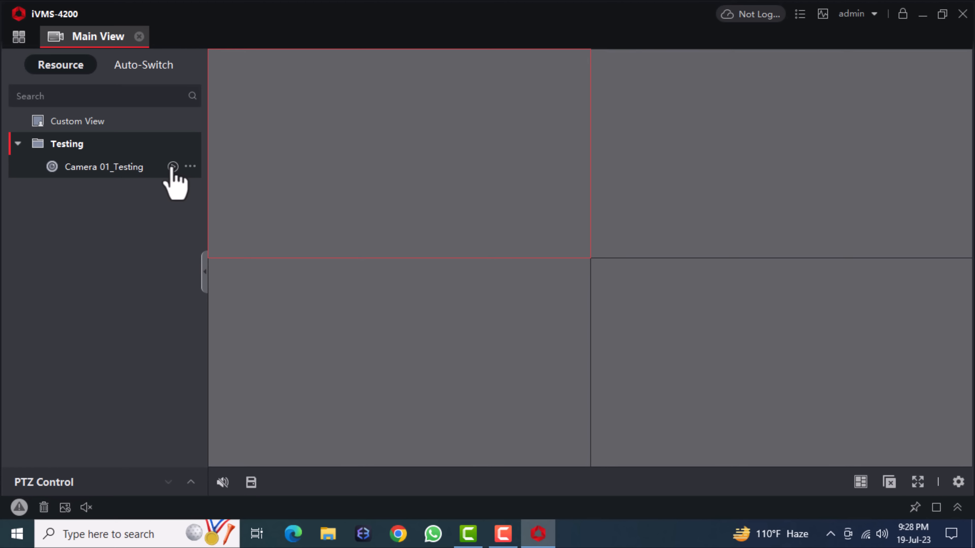
pyautogui.click(173, 168)
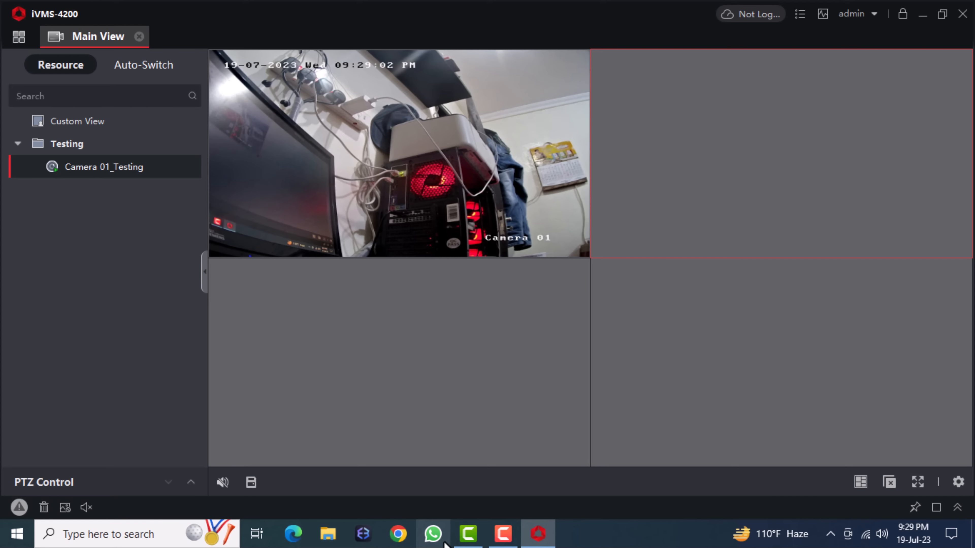
pyautogui.moveTo(158, 175)
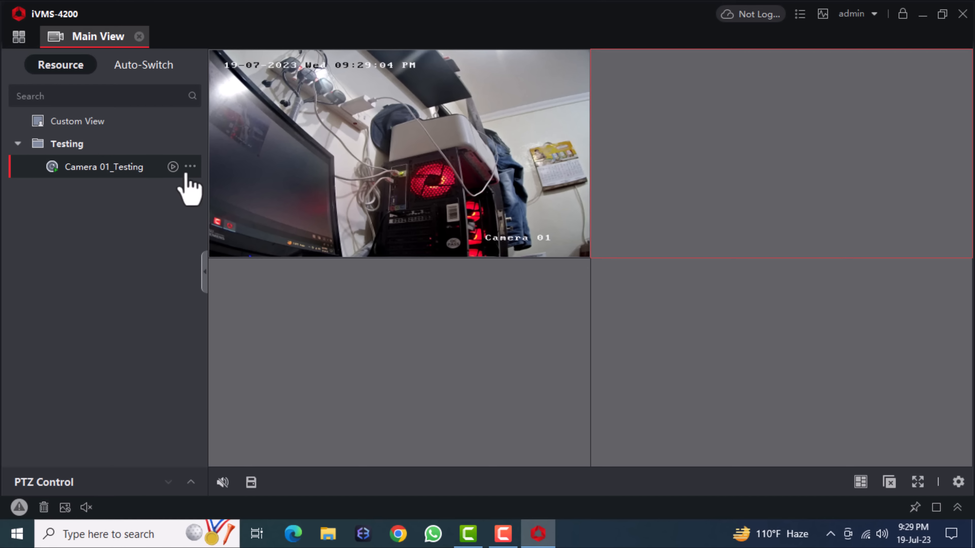
# - Return to Device Management and open the camera's Time settings, keeping time zone GMT+08:00
pyautogui.click(139, 37)
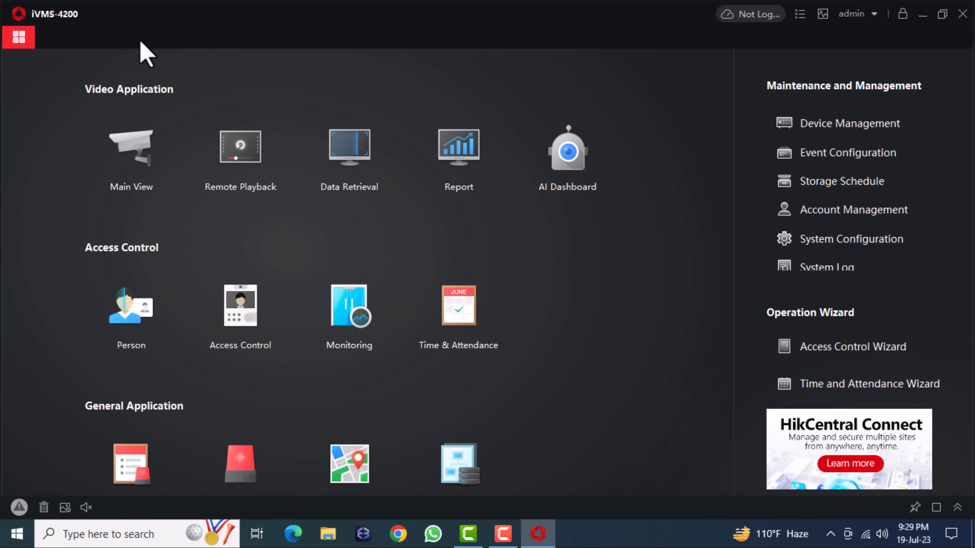
pyautogui.click(805, 129)
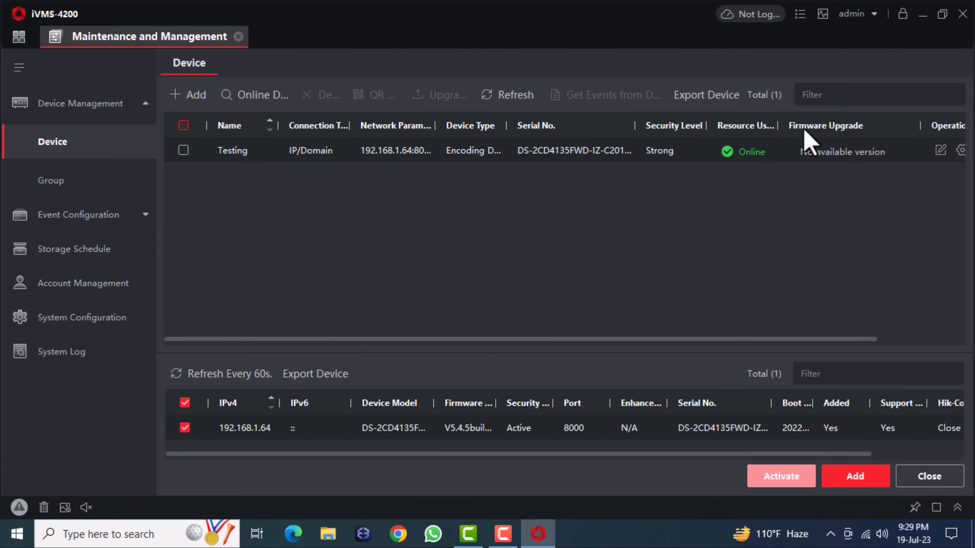
pyautogui.moveTo(628, 339); pyautogui.dragTo(724, 342)
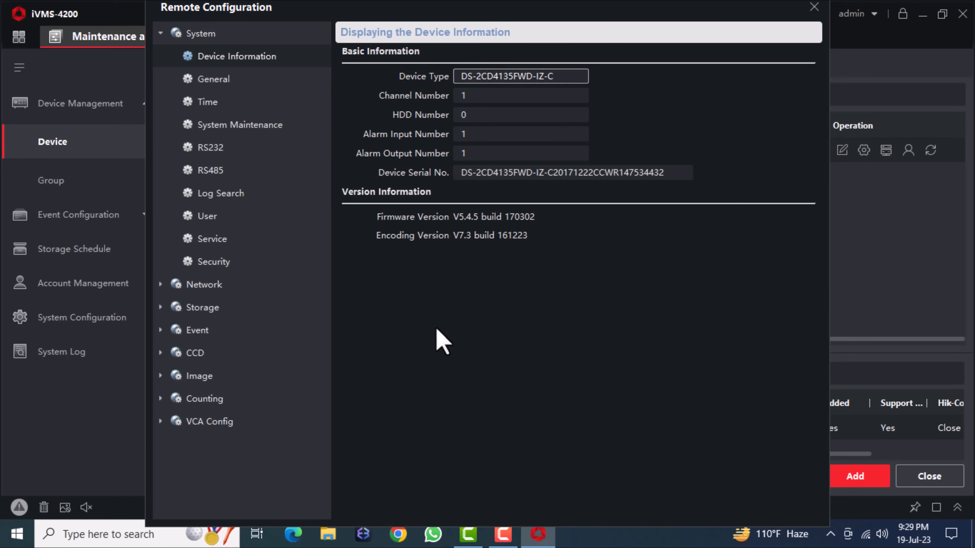
pyautogui.click(242, 102)
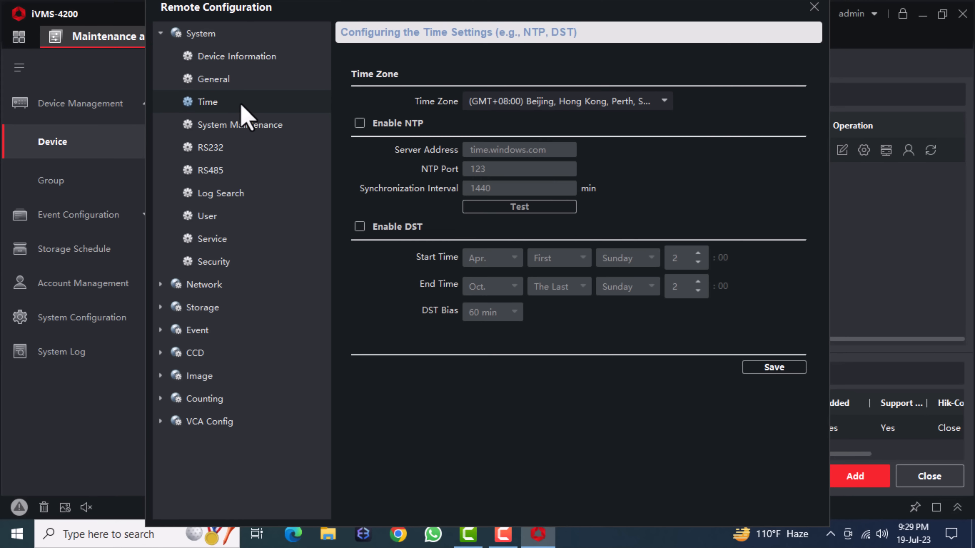
pyautogui.click(514, 102)
pyautogui.click(364, 179)
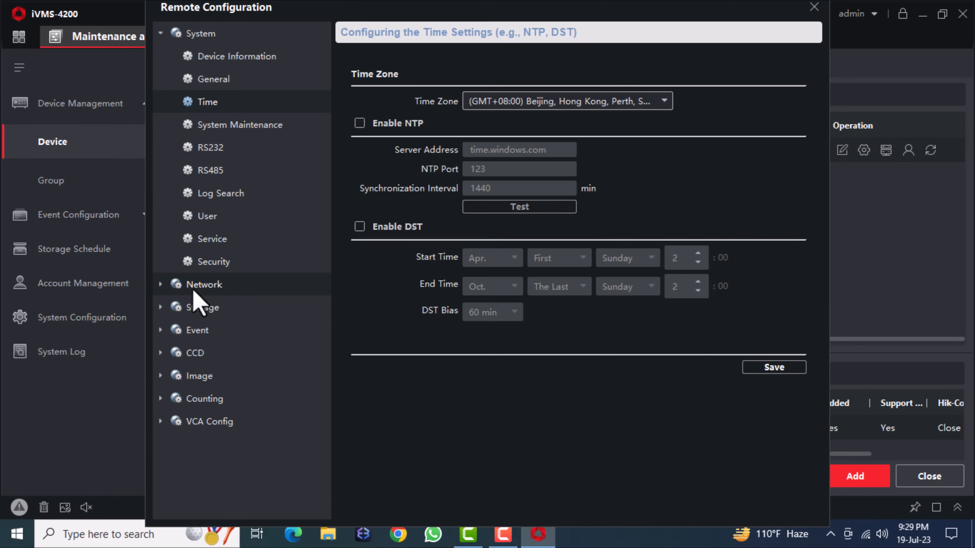
pyautogui.click(173, 285)
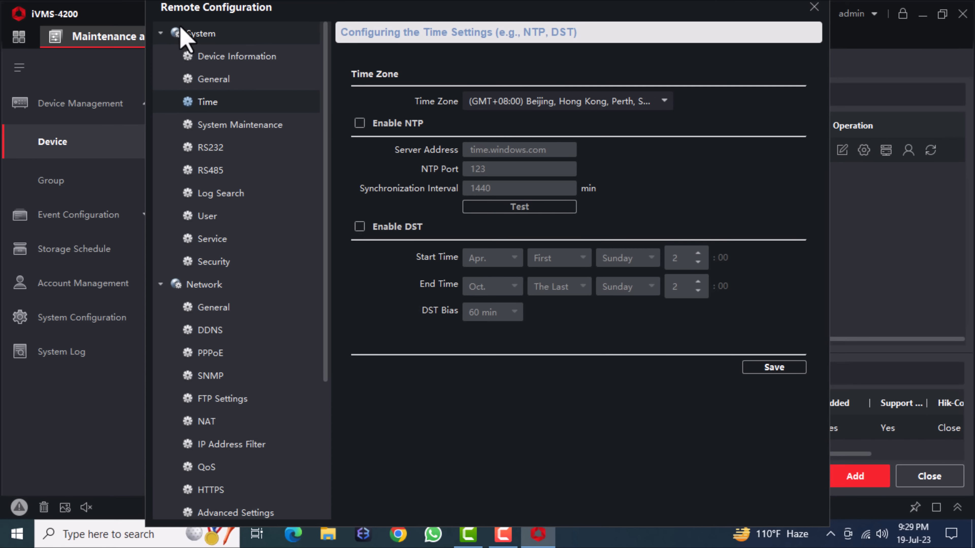
# - Review Network > General: IPv4 192.168.1.64, mask 255.255.255.0, gateway 192.168.1.1
pyautogui.click(172, 34)
pyautogui.click(220, 82)
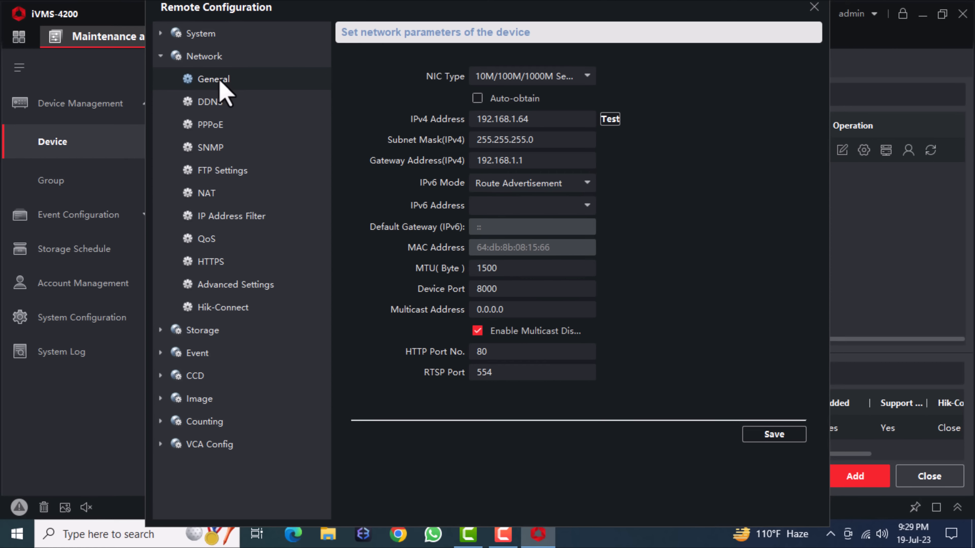
pyautogui.doubleClick(549, 120)
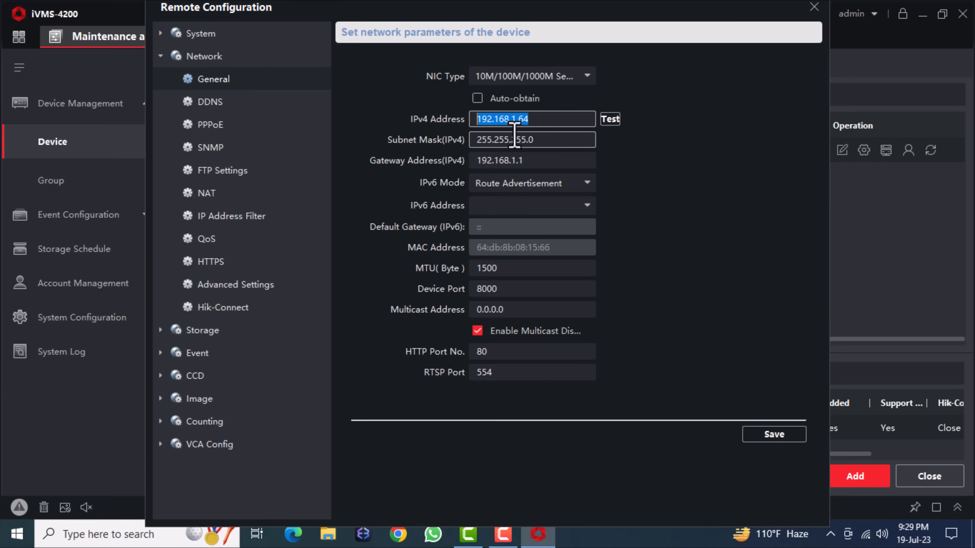
pyautogui.doubleClick(548, 140)
pyautogui.doubleClick(522, 160)
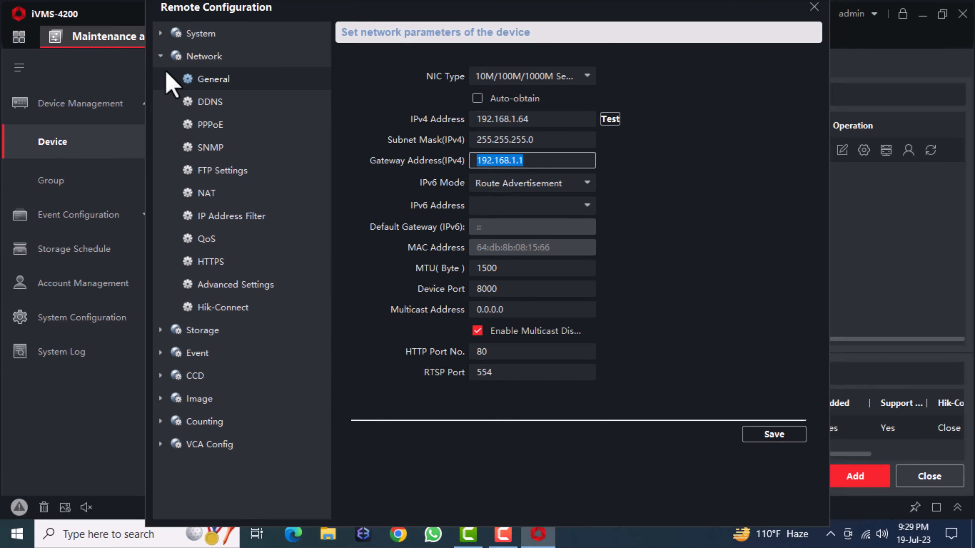
pyautogui.click(161, 57)
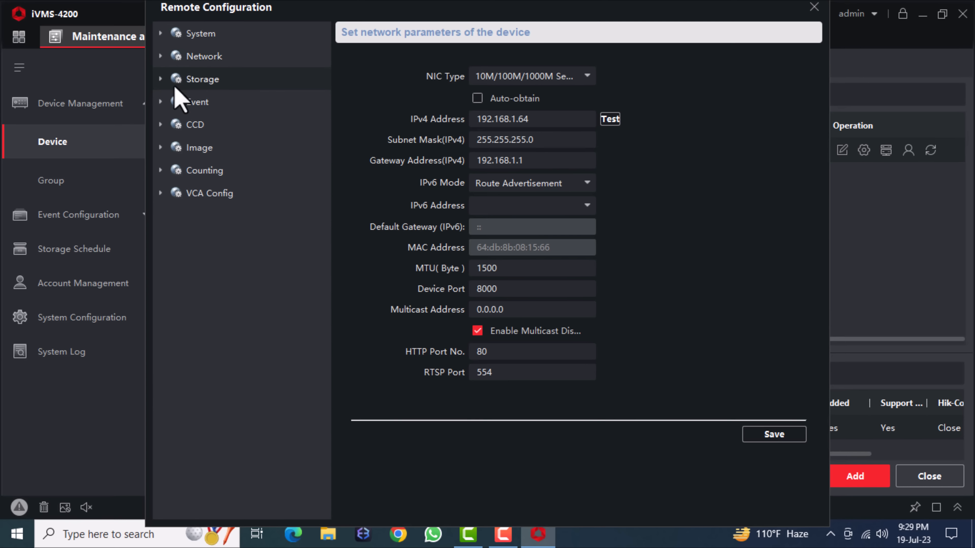
pyautogui.click(161, 79)
pyautogui.click(161, 80)
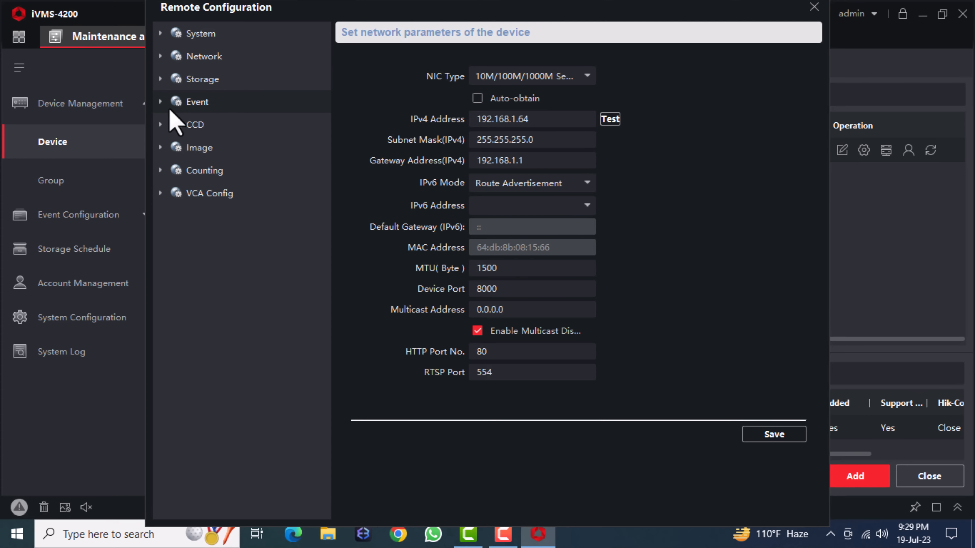
pyautogui.click(161, 102)
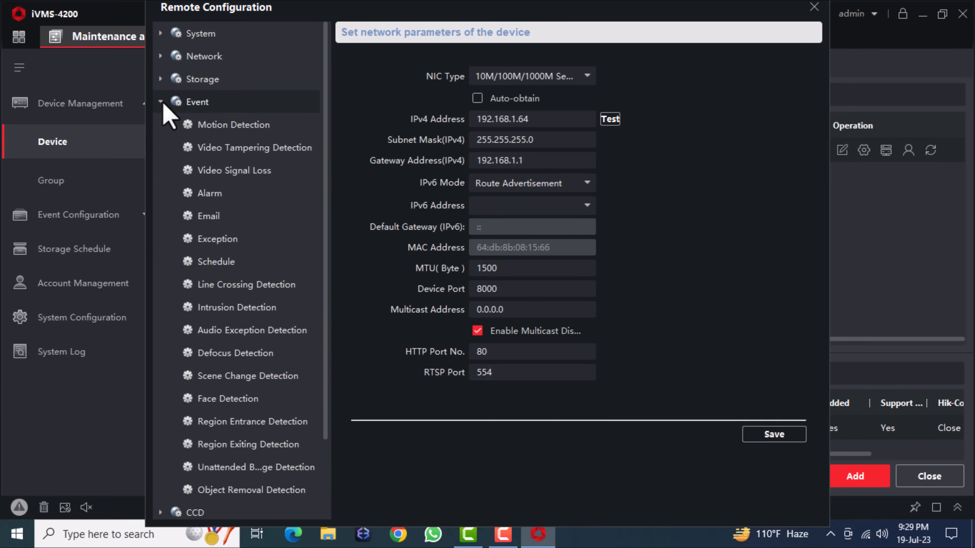
# - Enable motion detection at sensitivity 100 and switch its mode to Expert Mode
pyautogui.click(247, 128)
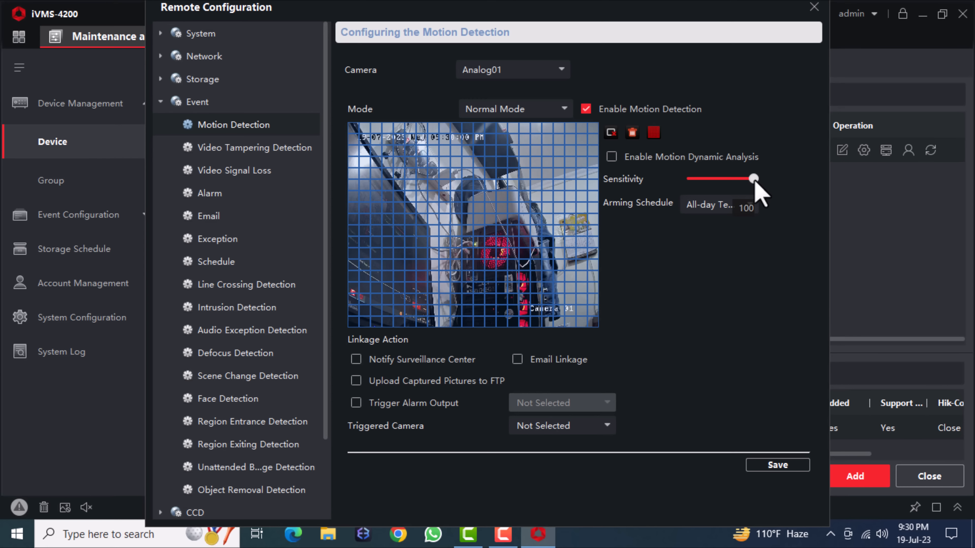
pyautogui.moveTo(752, 180); pyautogui.dragTo(772, 183)
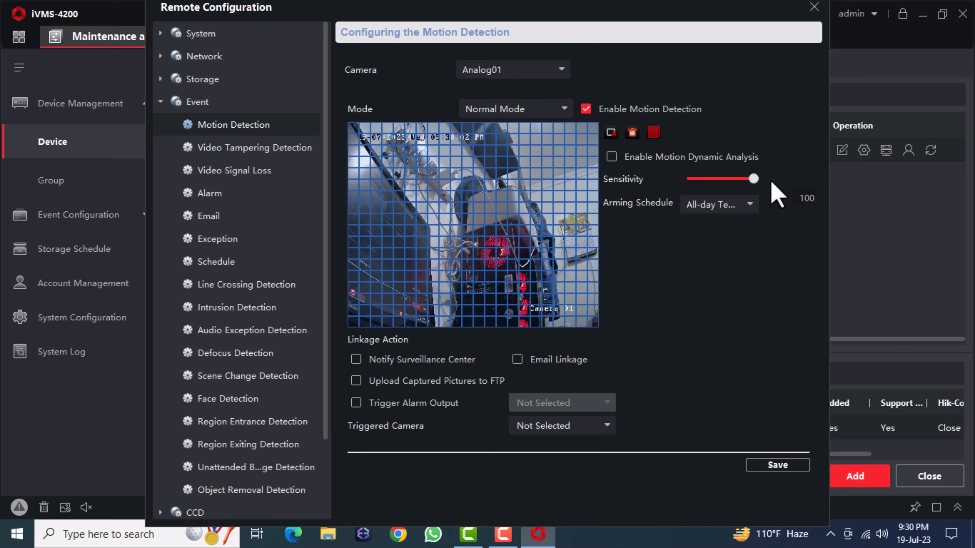
pyautogui.click(586, 109)
pyautogui.click(586, 110)
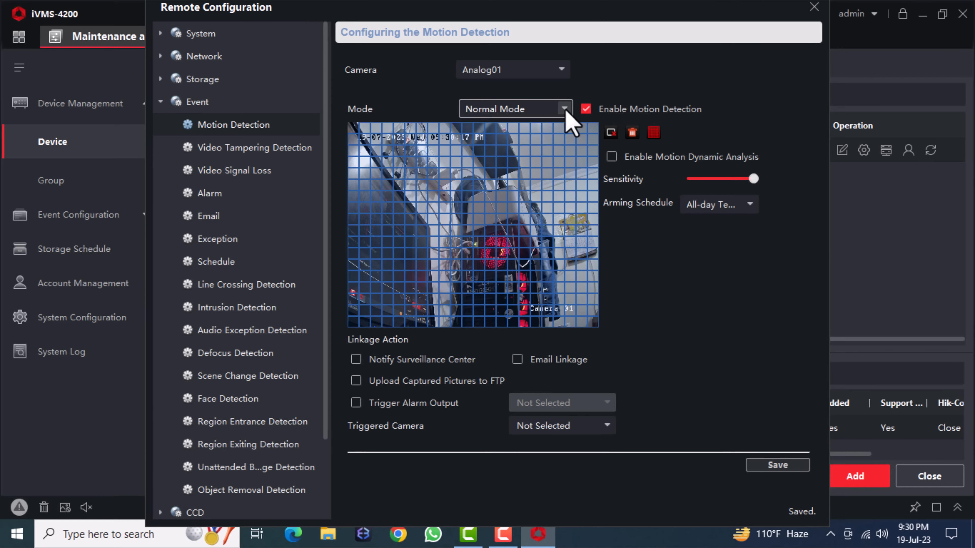
pyautogui.click(564, 109)
pyautogui.click(513, 153)
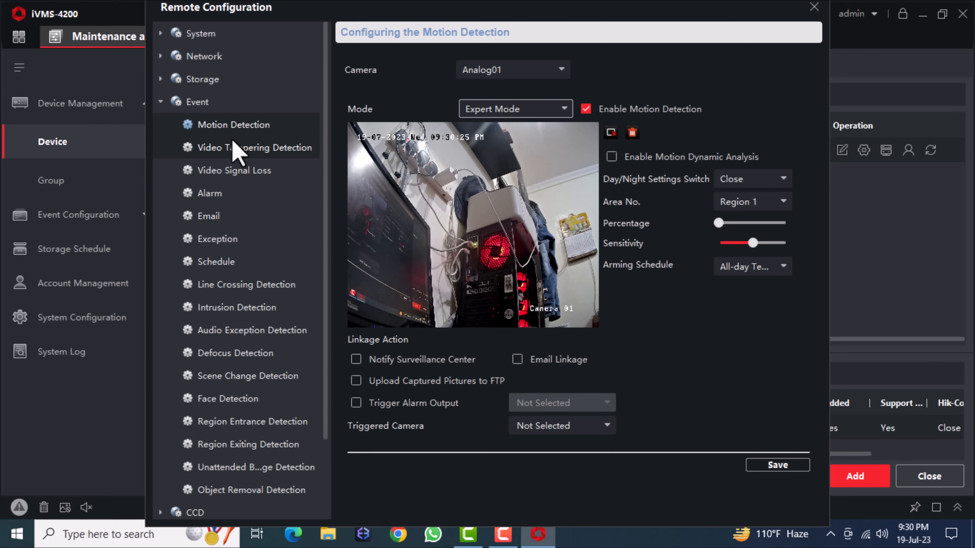
pyautogui.click(160, 102)
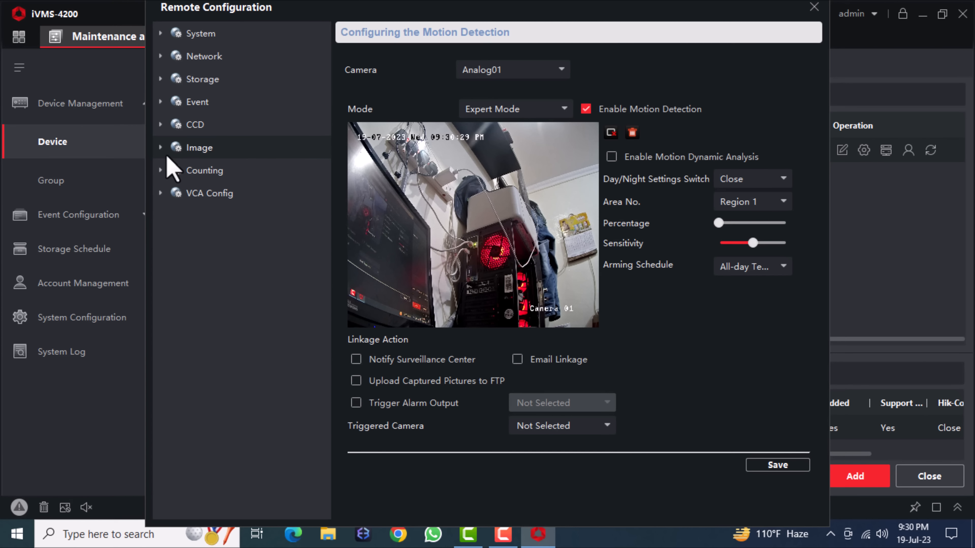
# - Review the main stream settings: 4096 Kbps max bitrate, 2048*1536 resolution, Video type
pyautogui.click(161, 149)
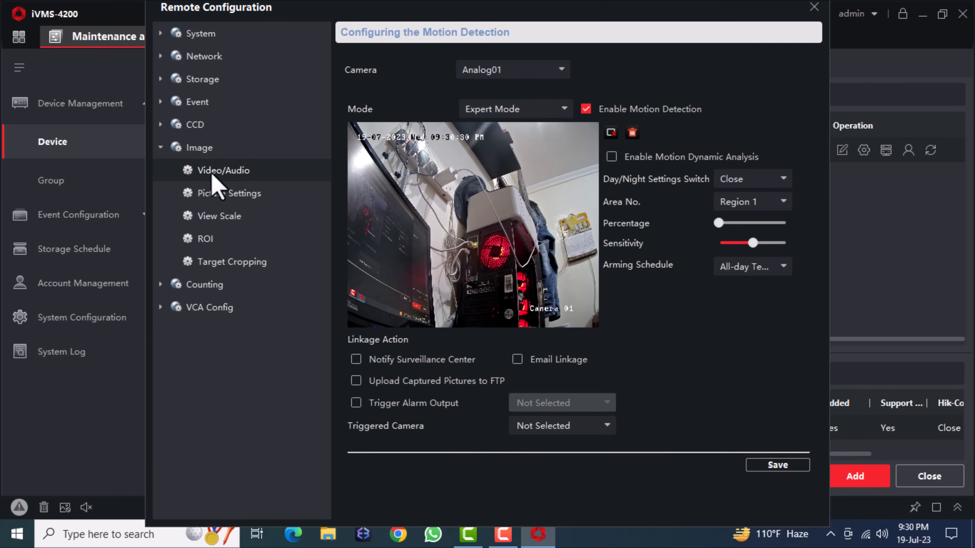
pyautogui.click(230, 171)
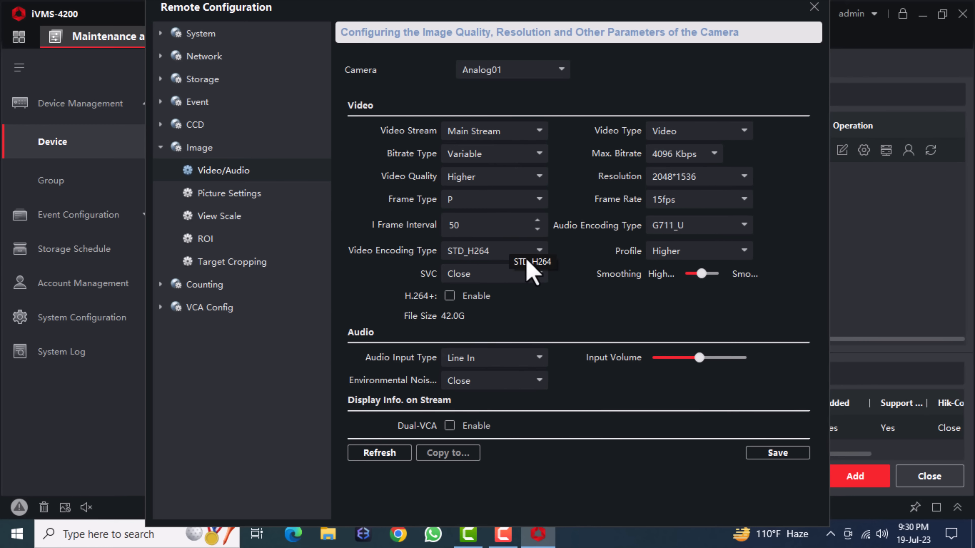
pyautogui.click(539, 131)
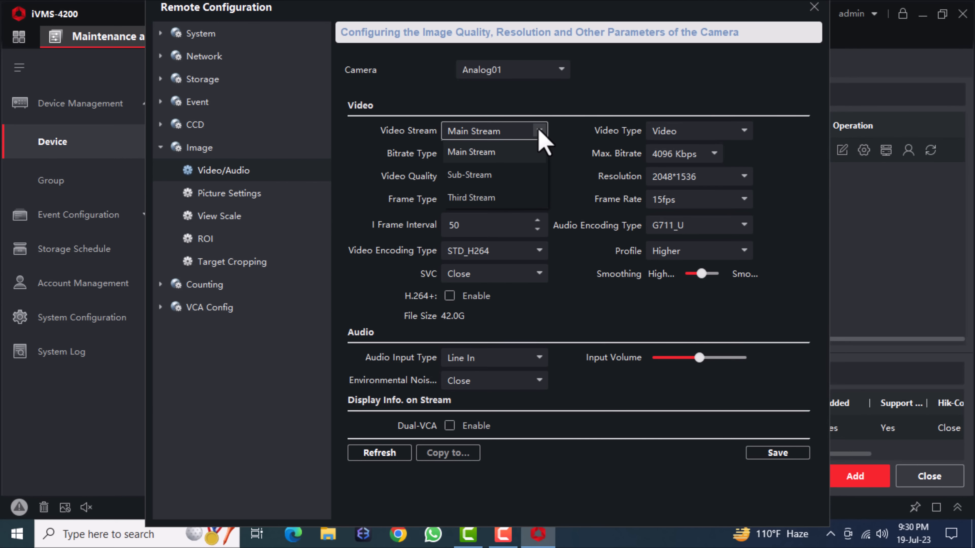
pyautogui.click(540, 131)
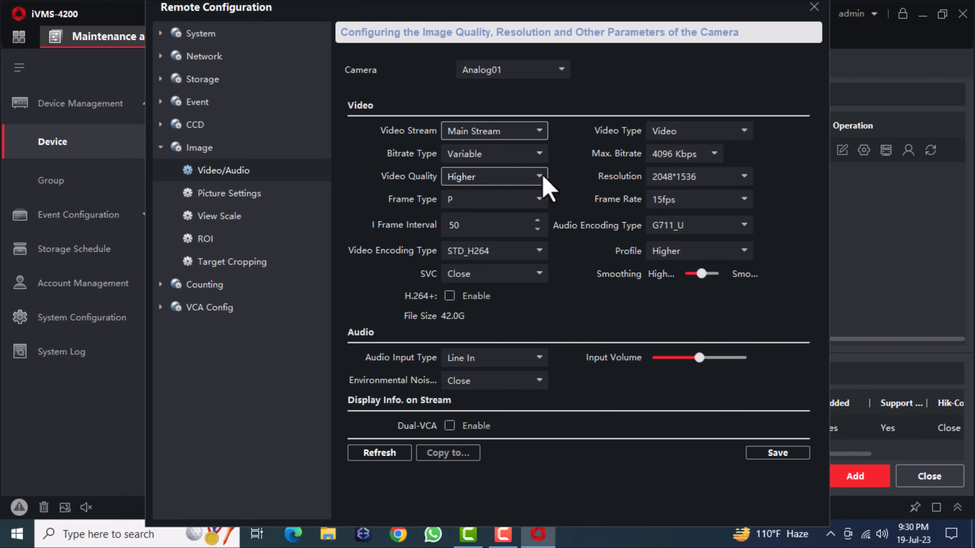
pyautogui.click(685, 154)
pyautogui.click(693, 154)
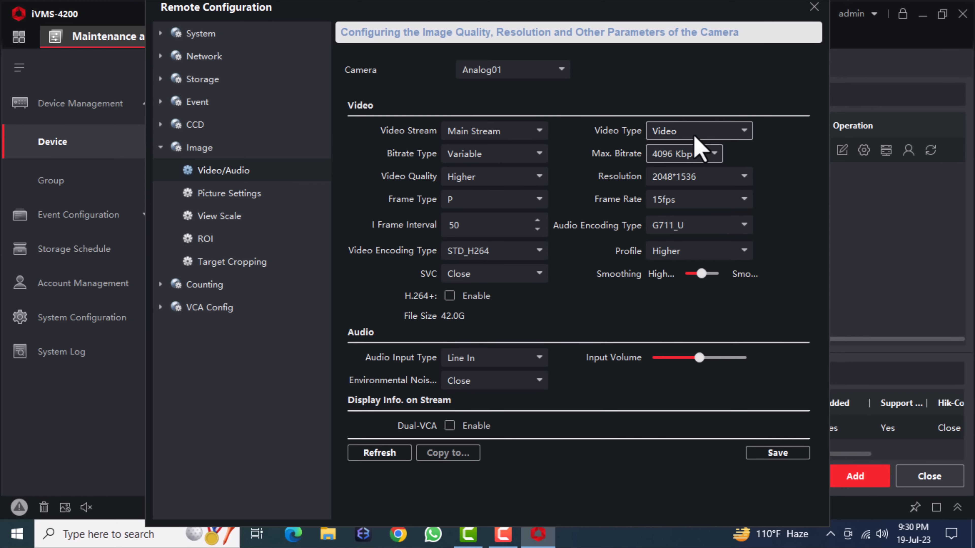
pyautogui.click(693, 178)
pyautogui.click(693, 179)
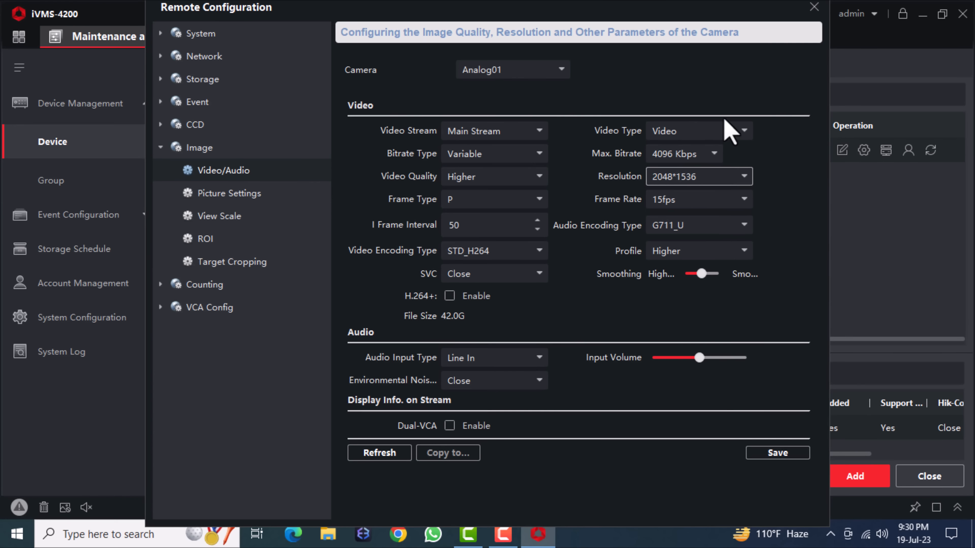
pyautogui.click(739, 131)
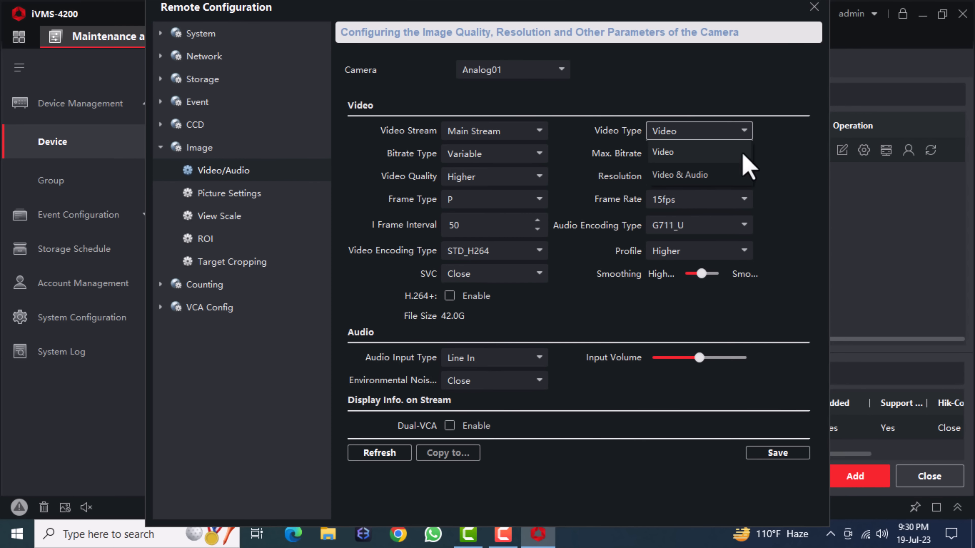
pyautogui.click(793, 157)
# - Set the sub-stream frame rate to 20fps, then view Image > Picture Settings
pyautogui.click(533, 133)
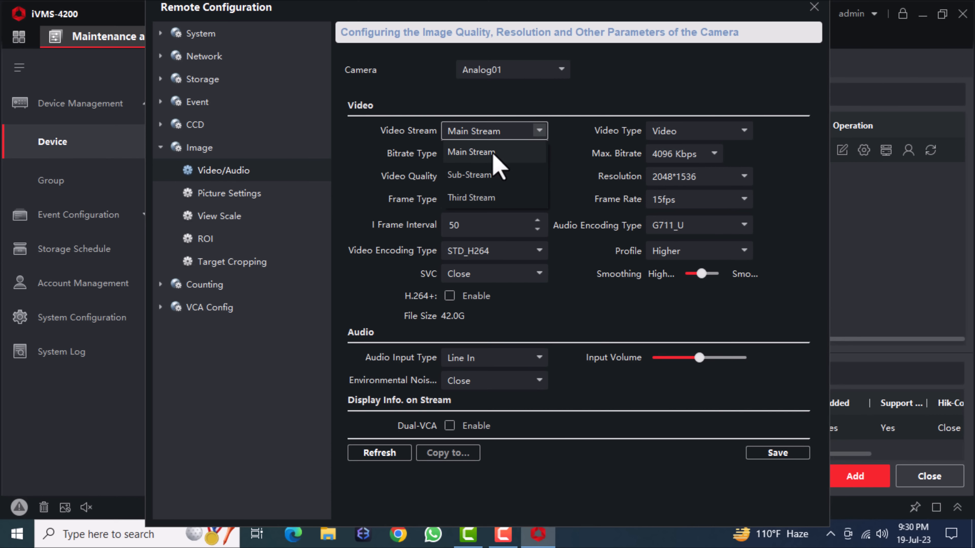
pyautogui.click(481, 176)
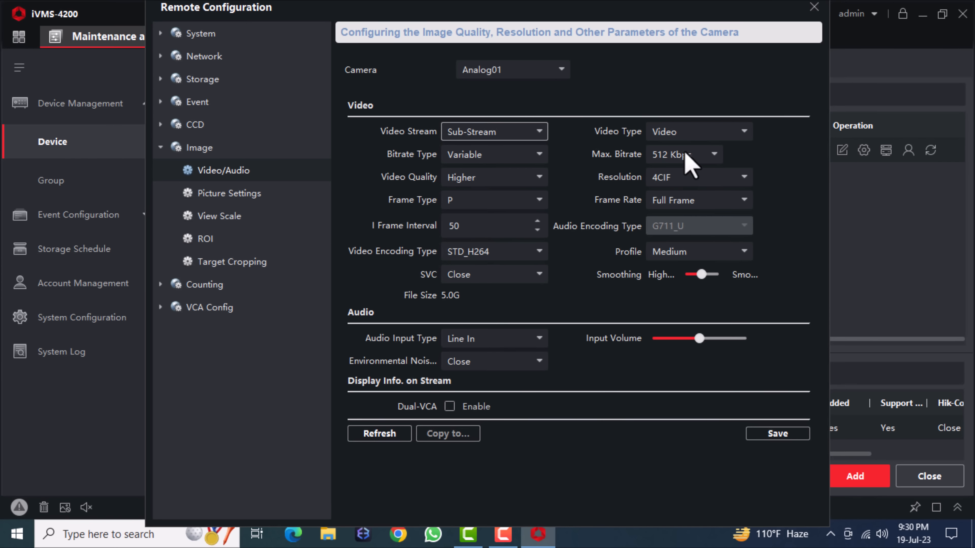
pyautogui.click(744, 200)
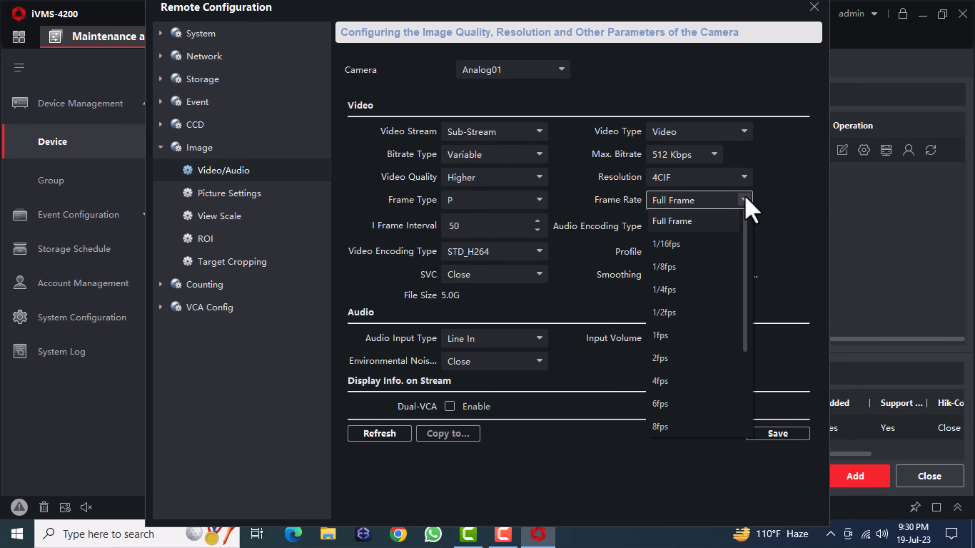
pyautogui.scroll(-2, 695, 380)
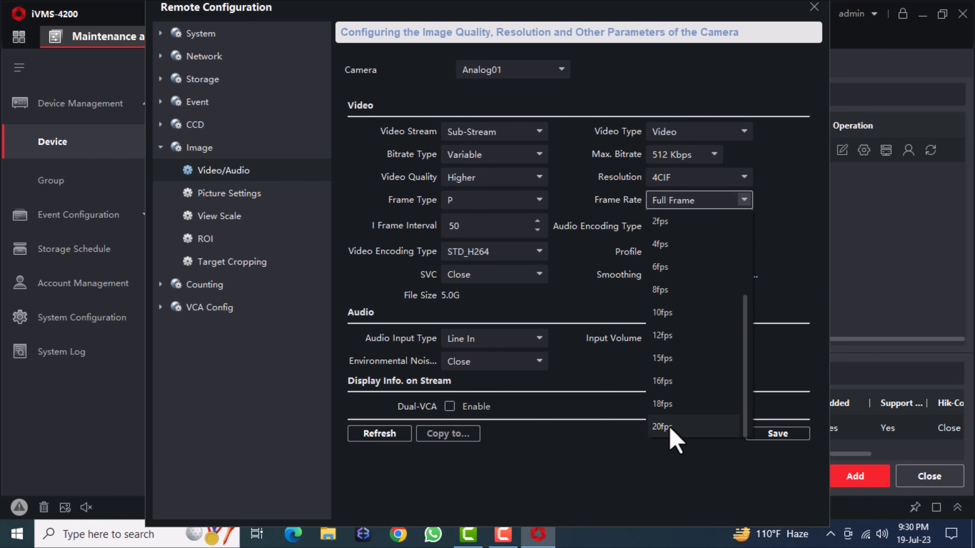
pyautogui.click(669, 428)
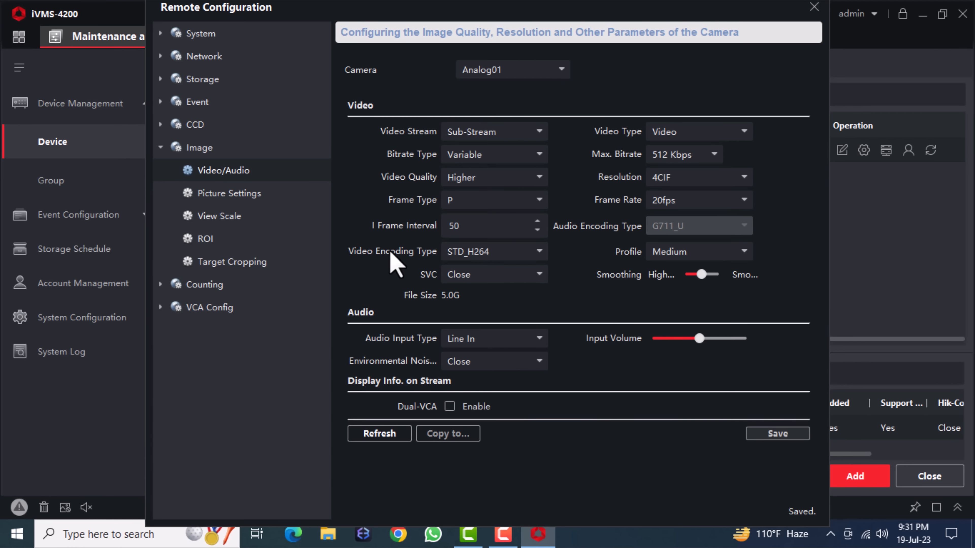
pyautogui.click(253, 195)
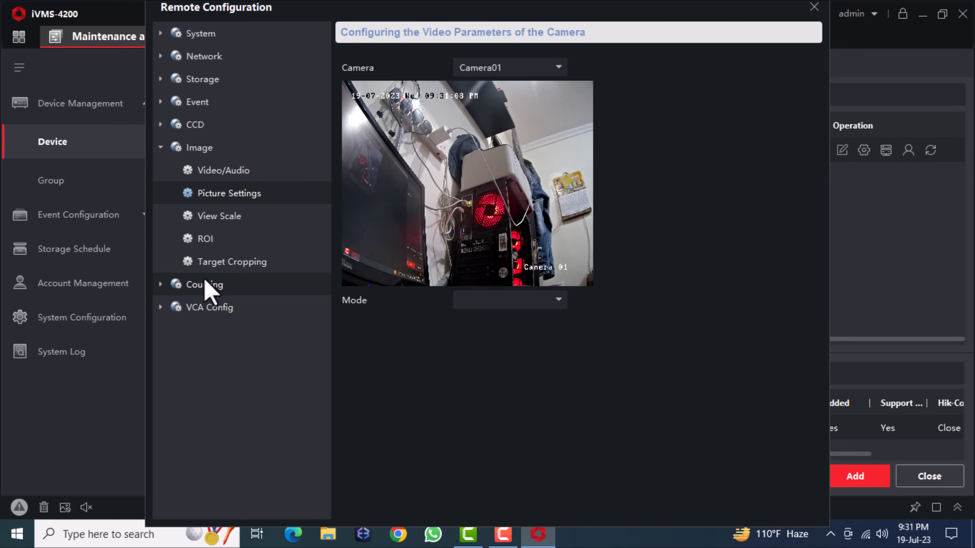
# - Browse the Counting and VCA Config groups, open Video/Audio, and close Remote Configuration
pyautogui.click(160, 285)
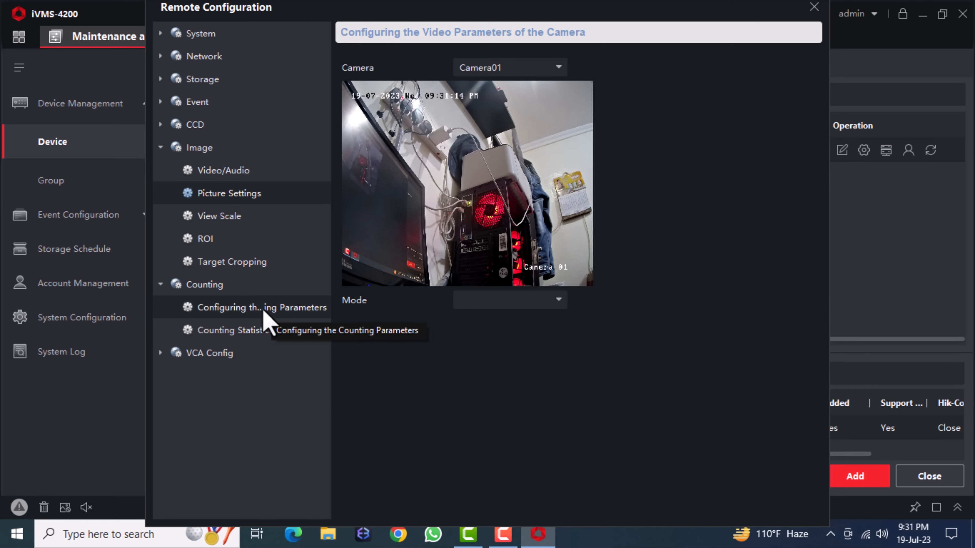
pyautogui.click(161, 354)
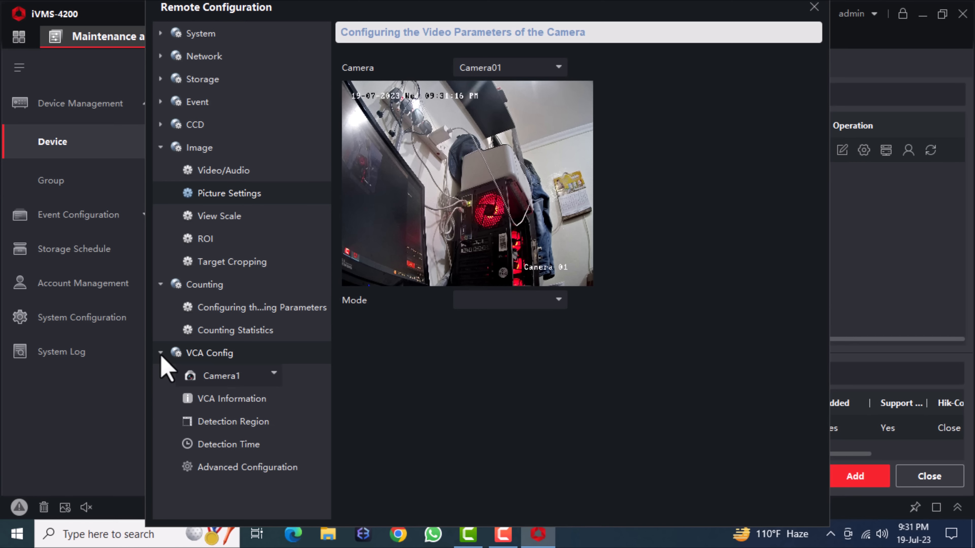
pyautogui.click(161, 353)
pyautogui.click(160, 285)
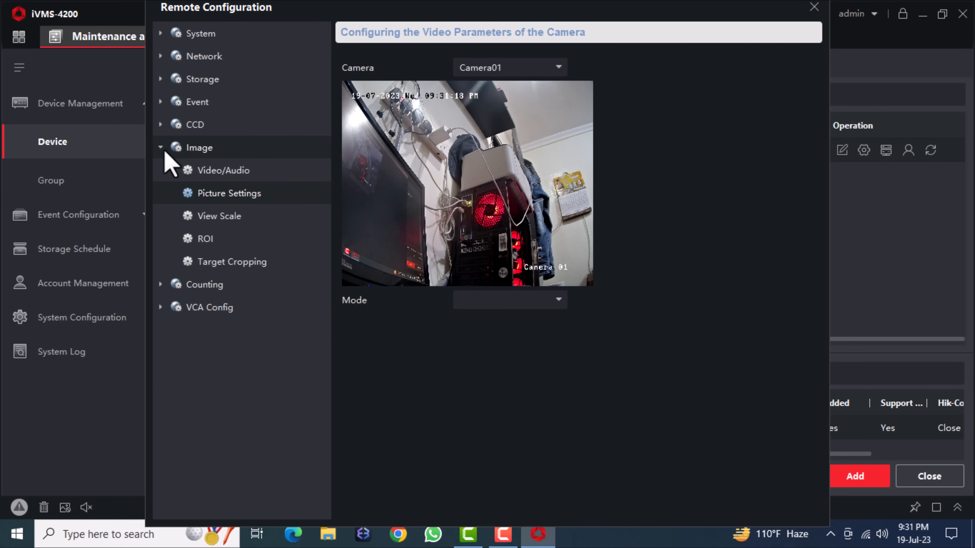
pyautogui.click(169, 170)
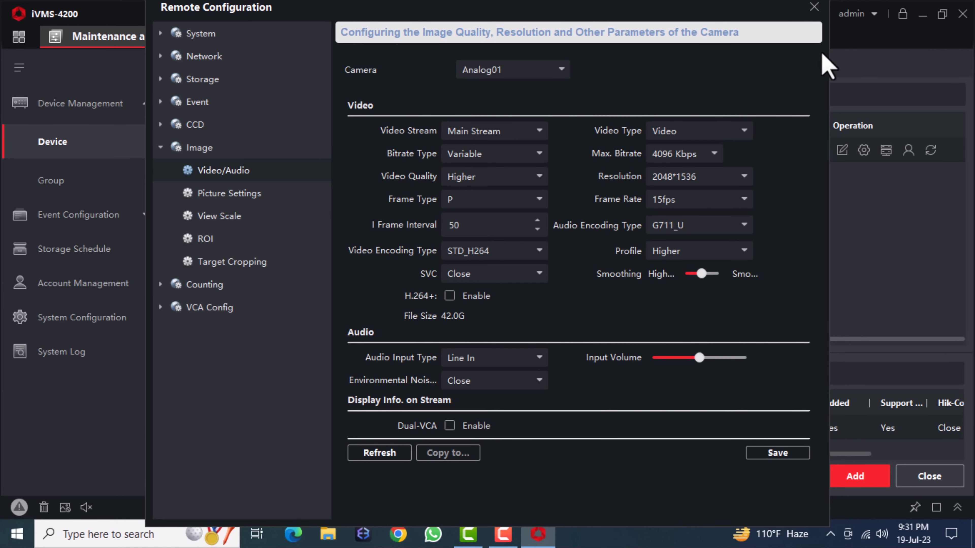
pyautogui.click(814, 6)
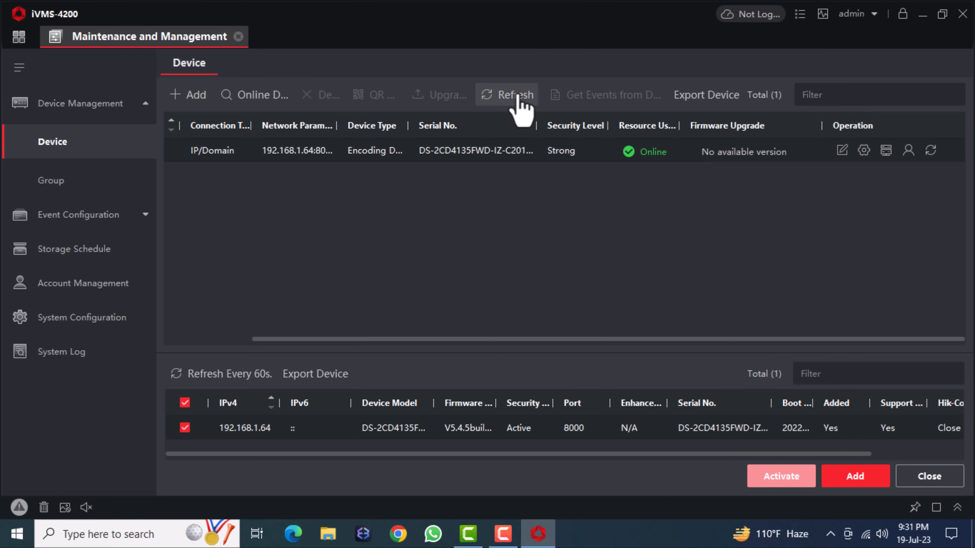
# - Close the maintenance page, open Main View, and check Camera 01_Testing's status
pyautogui.moveTo(278, 340); pyautogui.dragTo(157, 347)
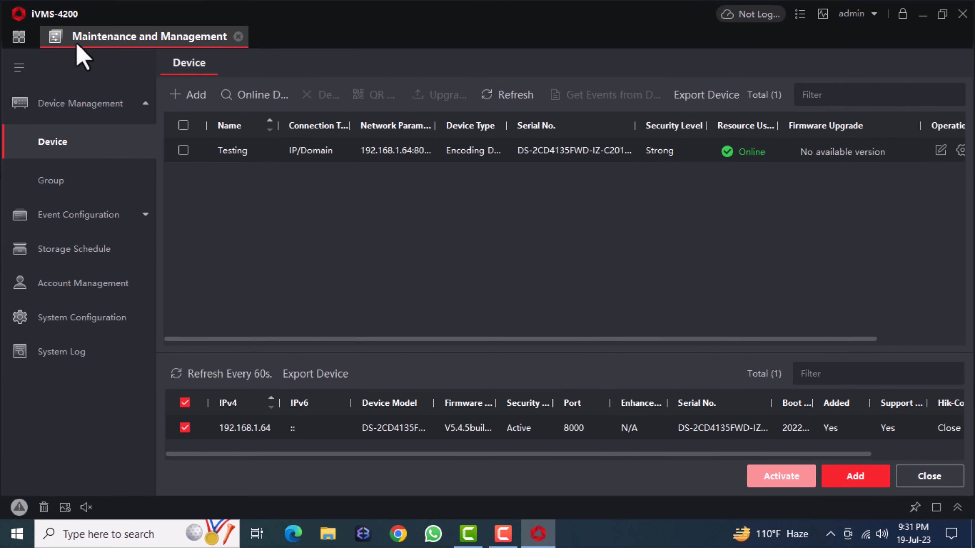
pyautogui.click(238, 37)
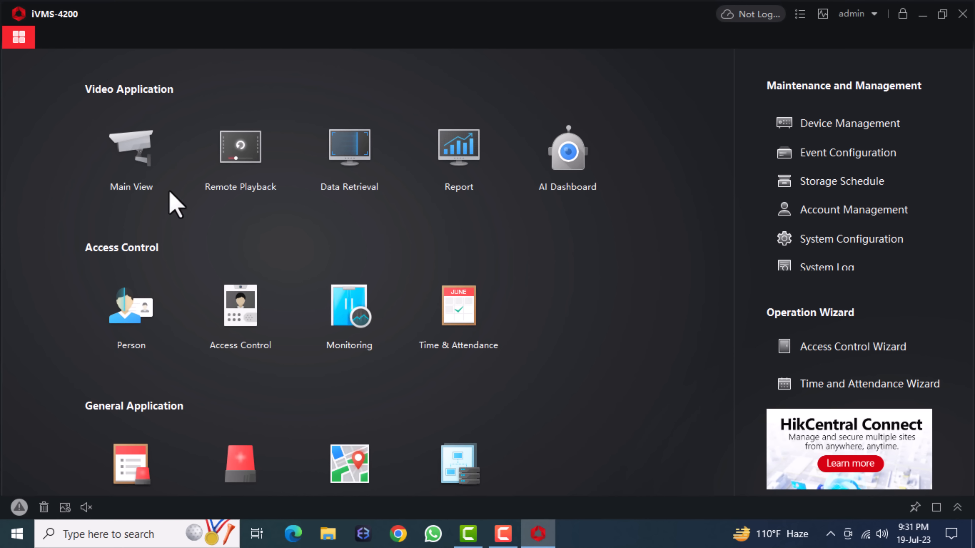
pyautogui.click(140, 154)
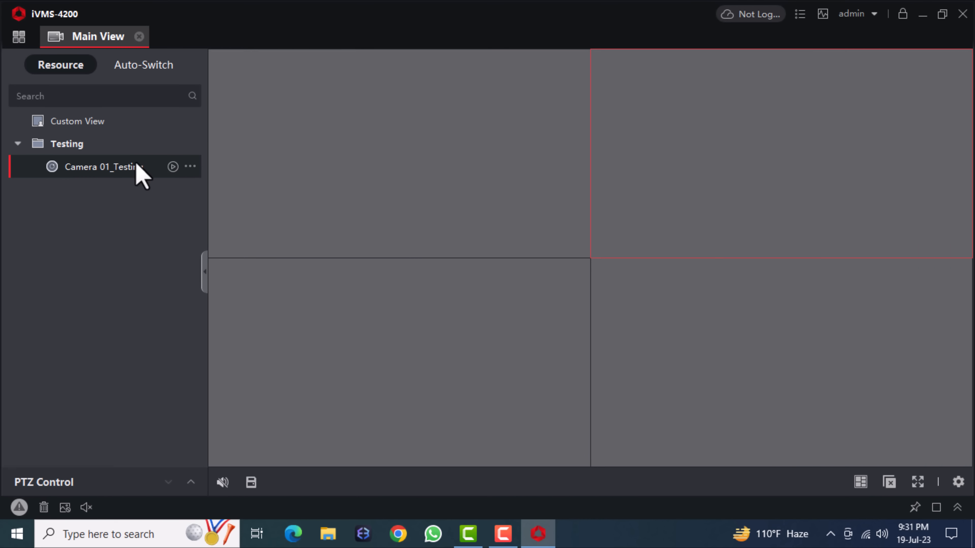
pyautogui.click(192, 168)
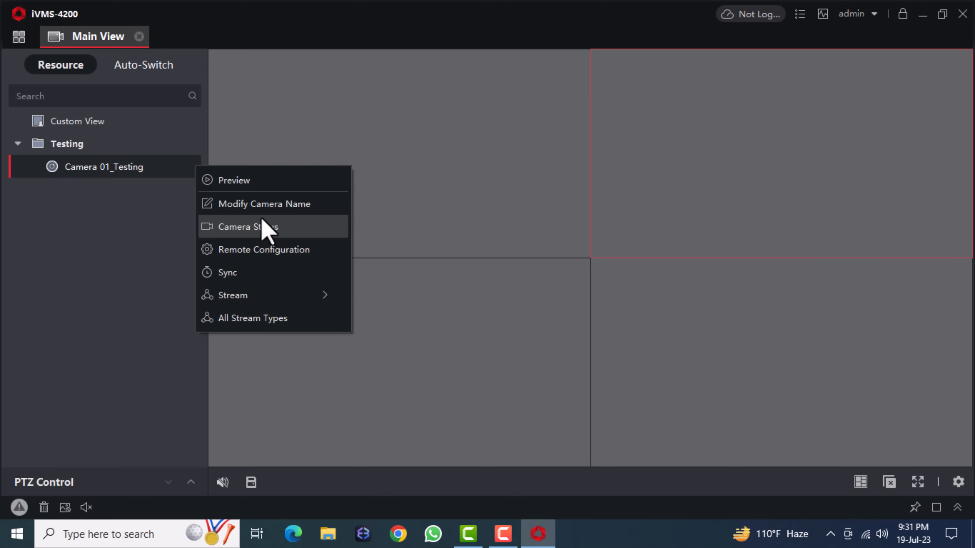
pyautogui.click(262, 228)
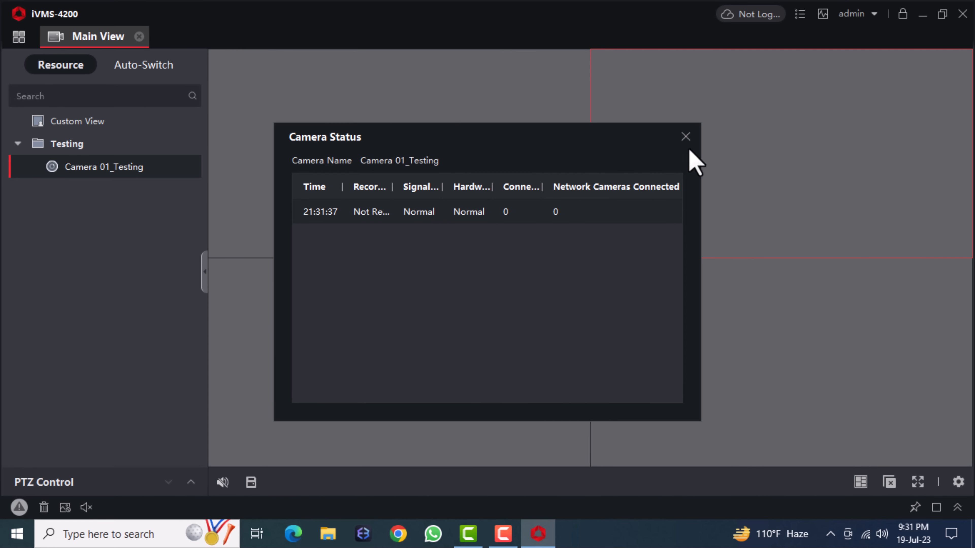
pyautogui.click(686, 136)
# - Open and close Camera 01_Testing's Remote Configuration from its options menu
pyautogui.rightClick(192, 167)
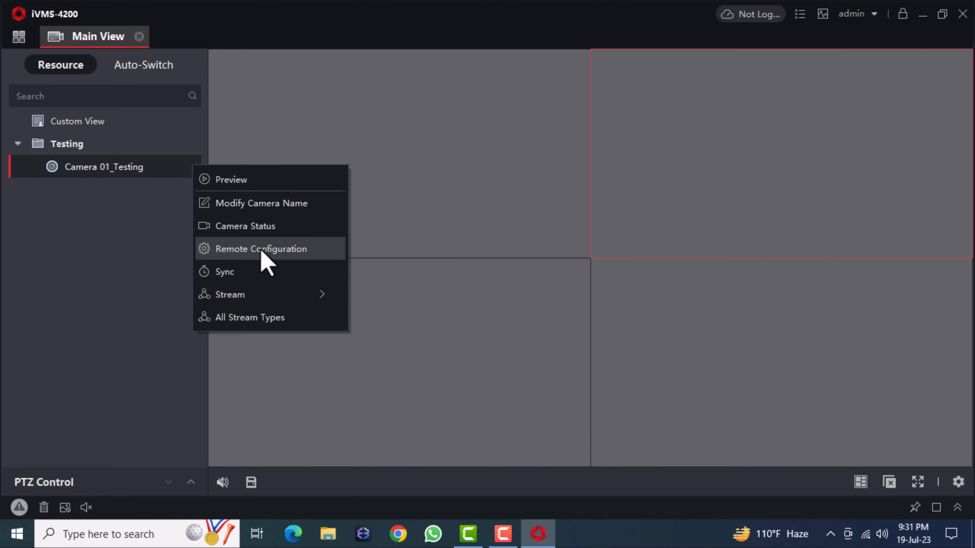
pyautogui.click(298, 250)
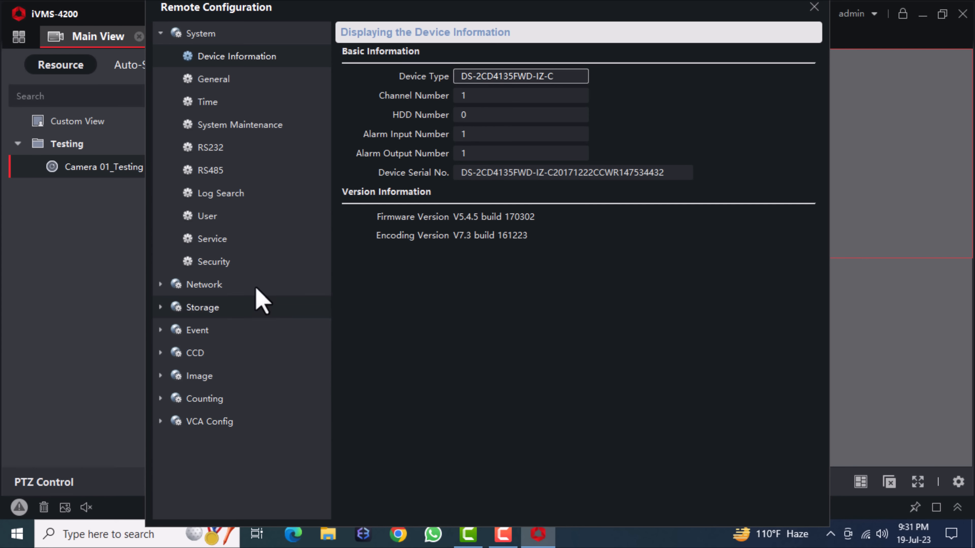
pyautogui.click(813, 8)
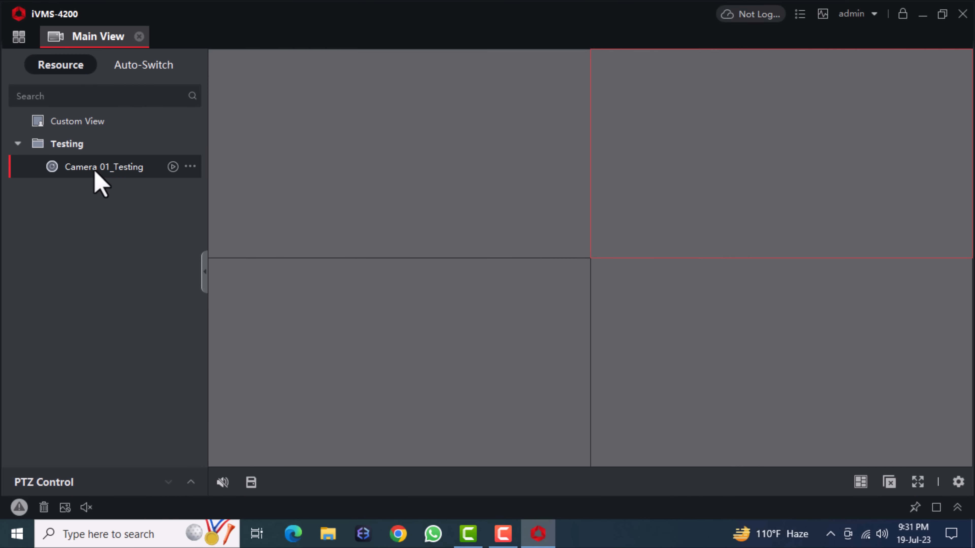
# - Switch Camera 01_Testing to its Main Stream and select the top-left live pane
pyautogui.click(190, 167)
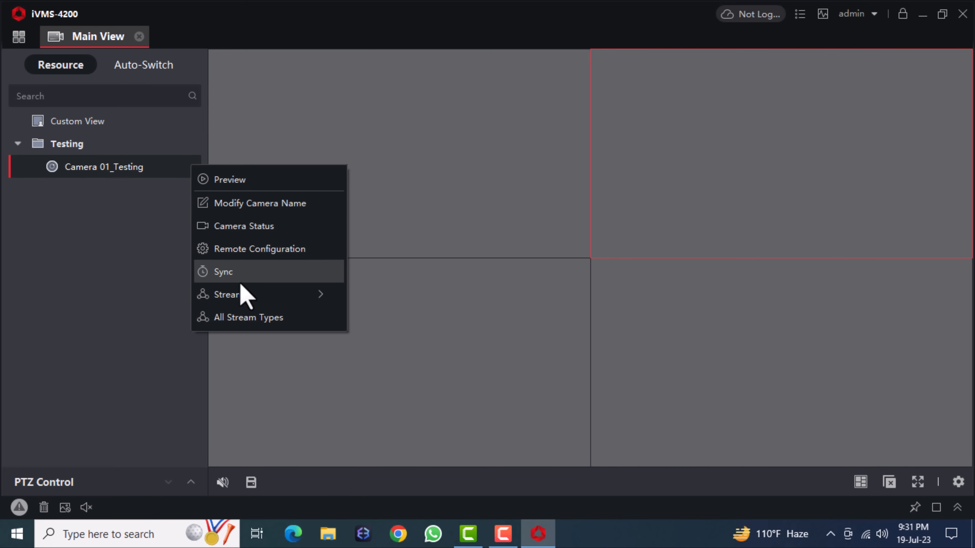
pyautogui.moveTo(249, 298)
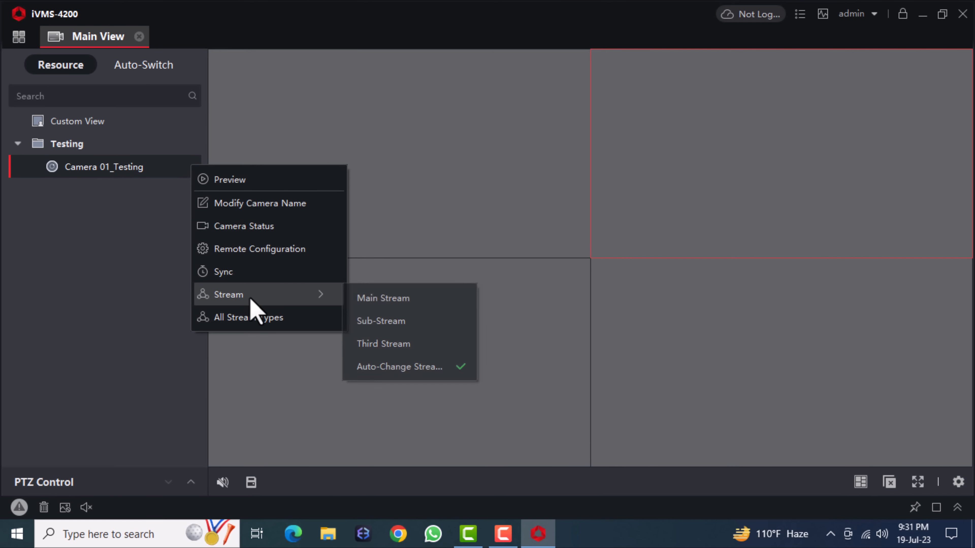
pyautogui.click(399, 303)
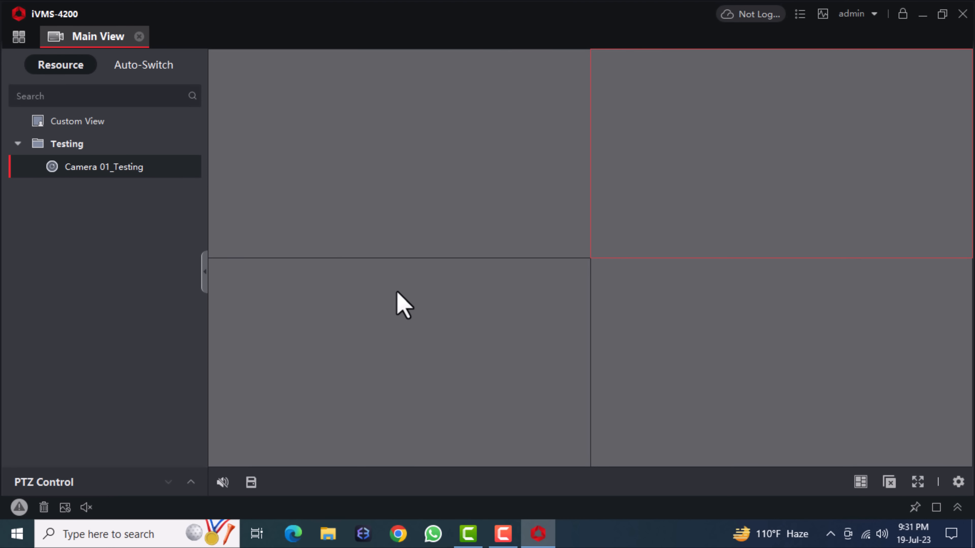
pyautogui.click(447, 192)
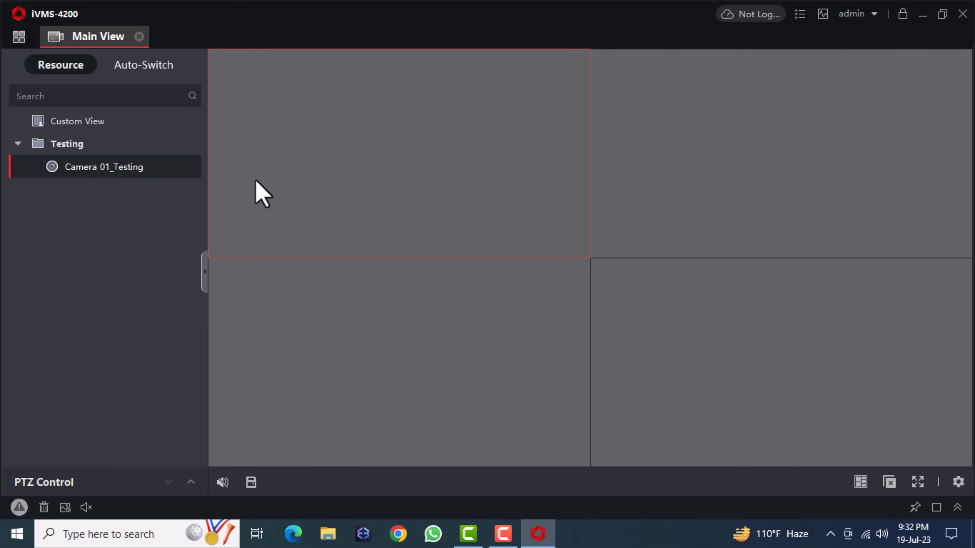
# - Exit iVMS-4200 together with its service
pyautogui.rightClick(192, 167)
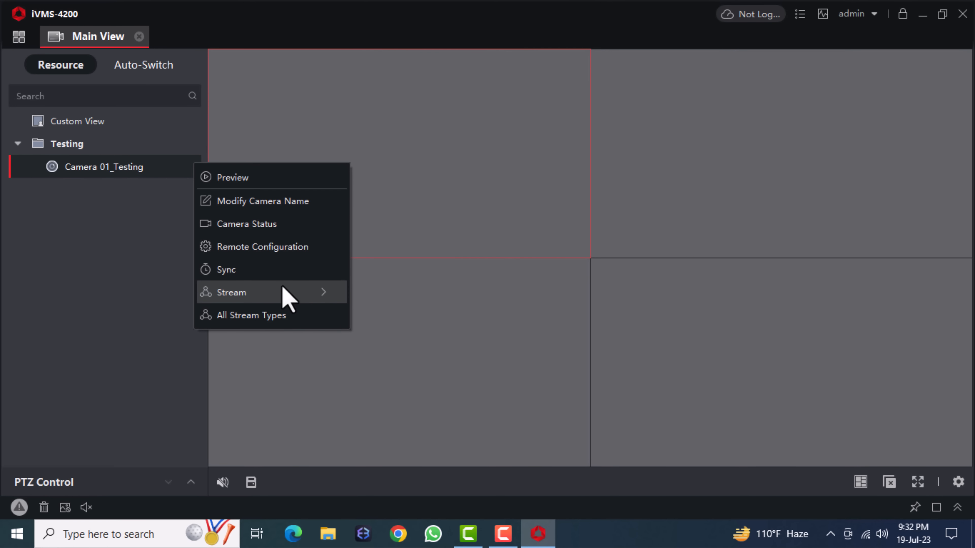
pyautogui.moveTo(283, 291)
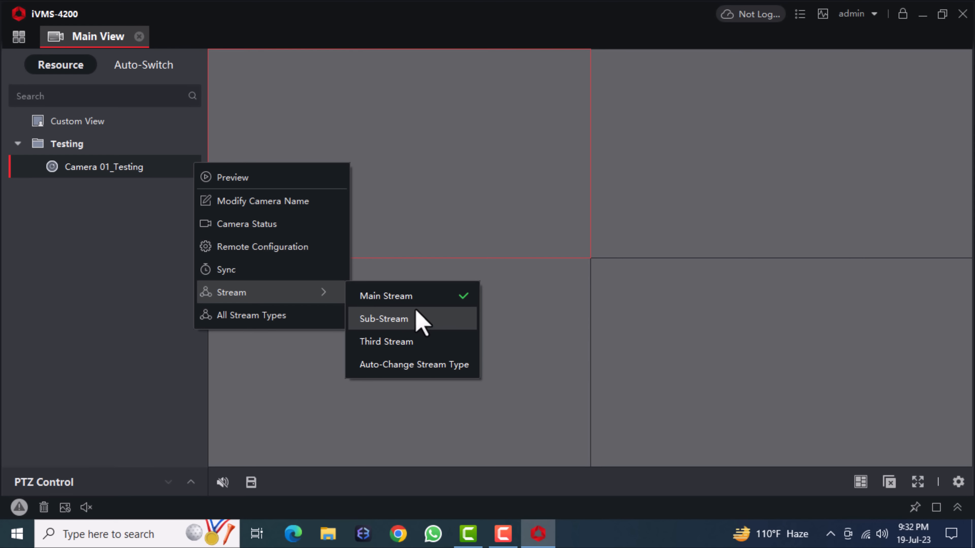
pyautogui.click(230, 176)
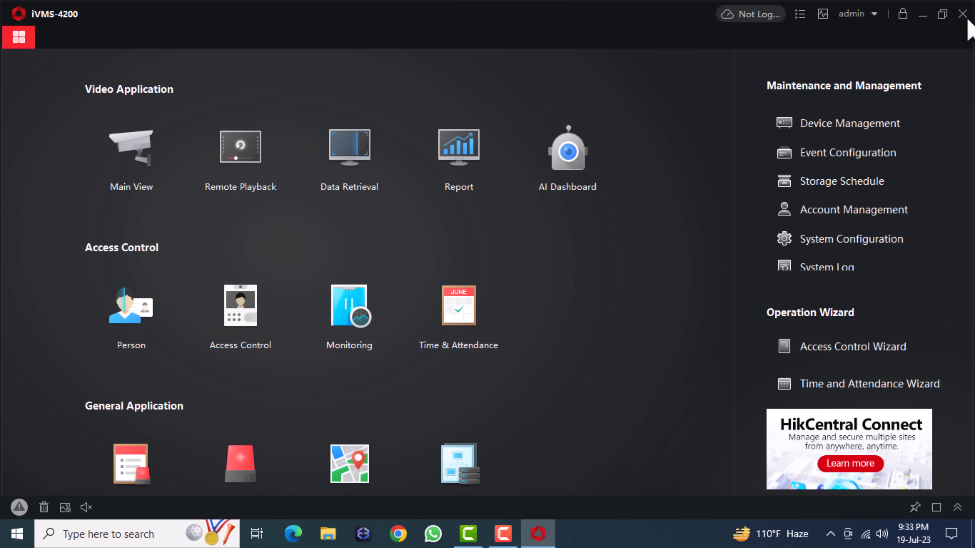
pyautogui.click(962, 15)
pyautogui.click(531, 327)
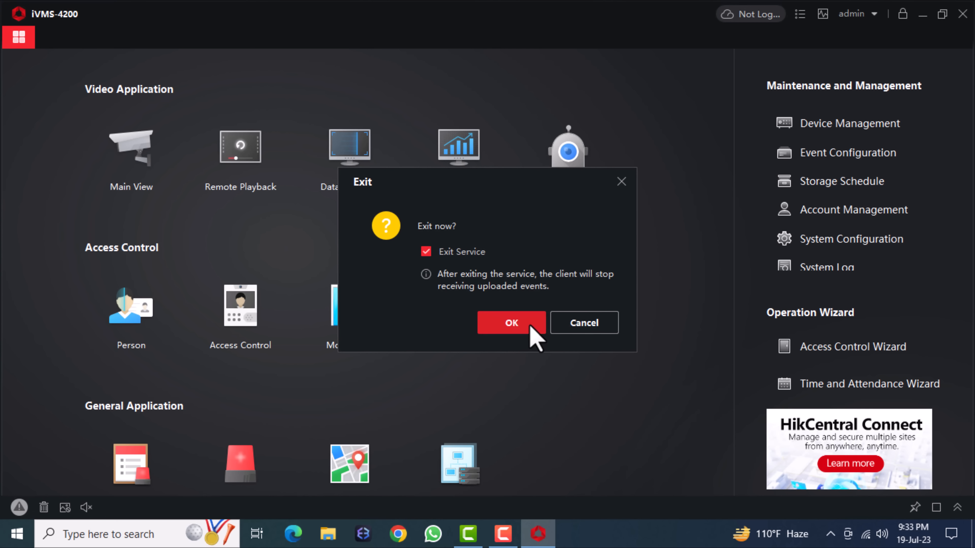